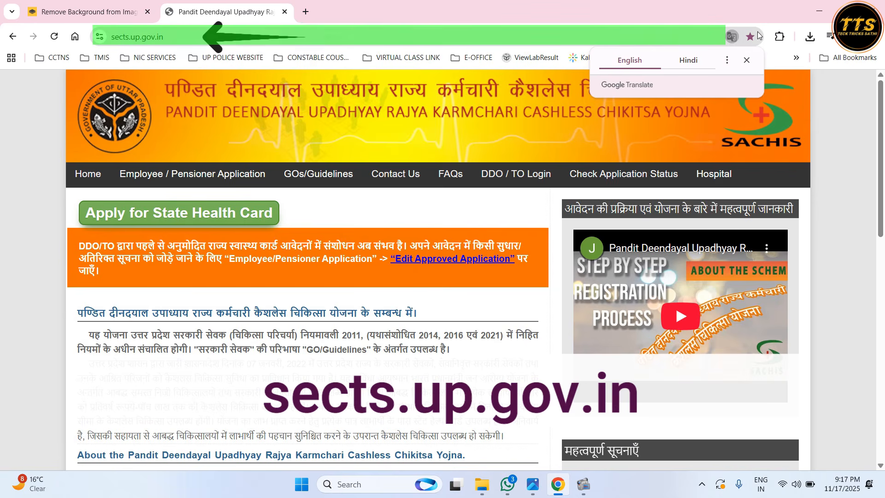
# Dismiss the Google Translate offer on the SECTS UP home page.
pyautogui.click(747, 62)
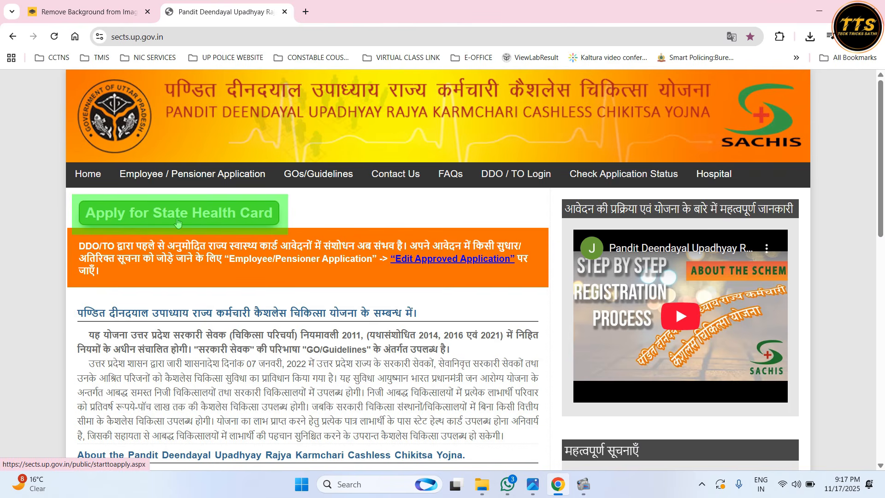
# Start a State Health Card application and enter the mobile number and displayed captcha.
pyautogui.click(177, 221)
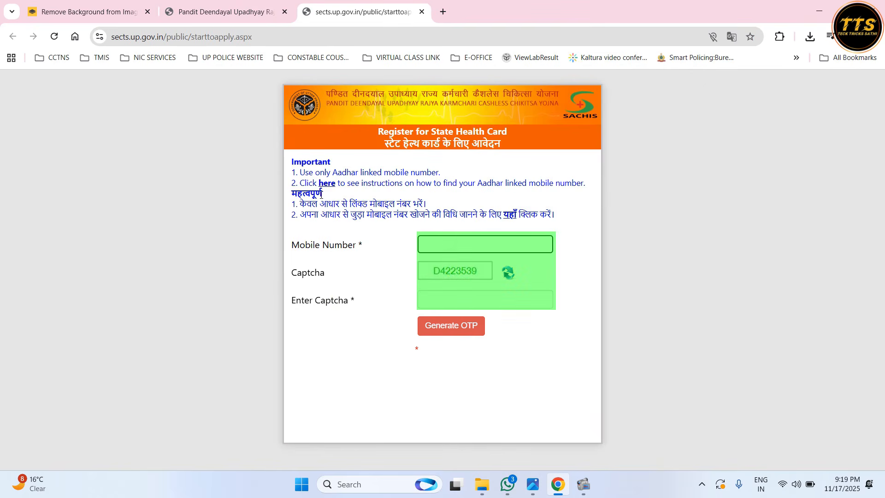
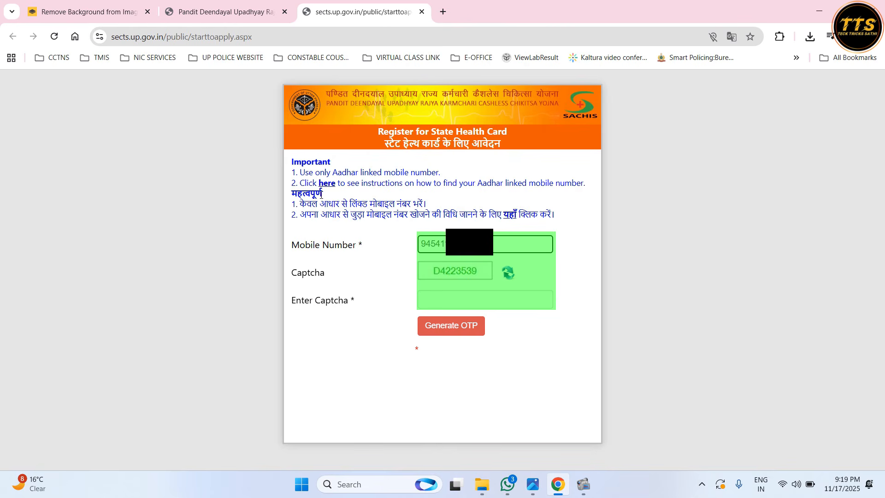
pyautogui.click(456, 295)
pyautogui.write('D')
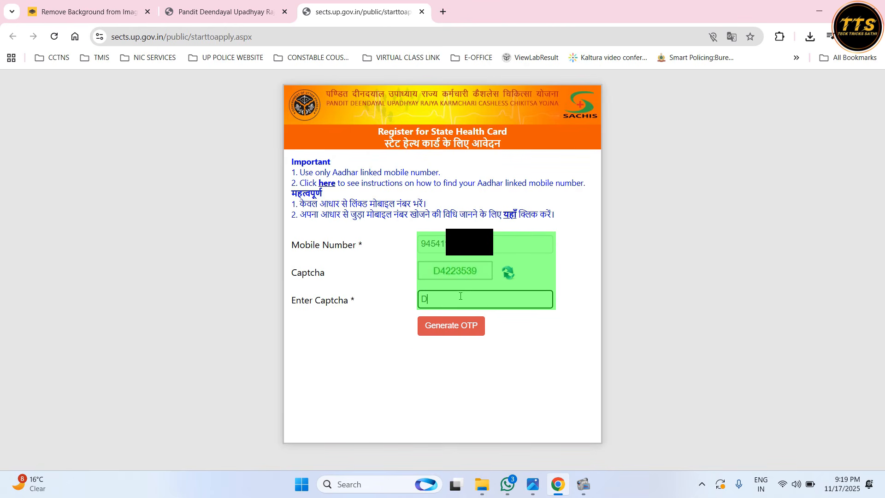
pyautogui.write('4223539')
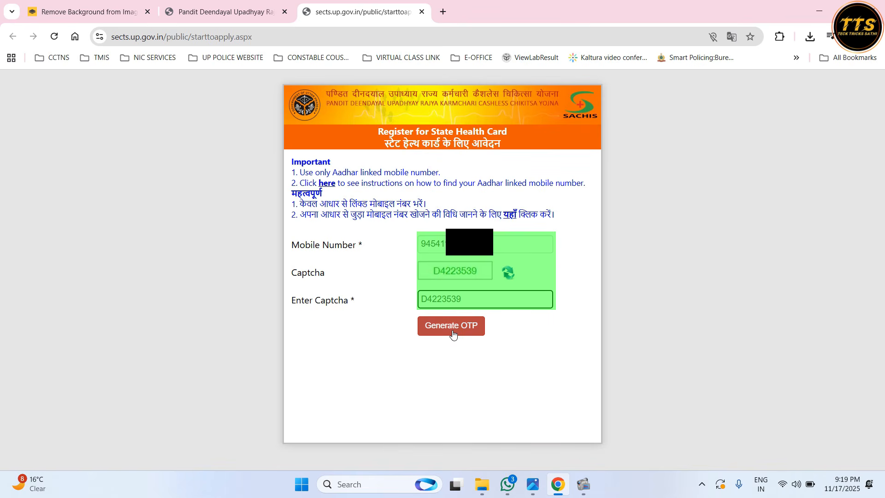
# Request the OTP, enter the received code, accept the terms and submit.
pyautogui.click(452, 333)
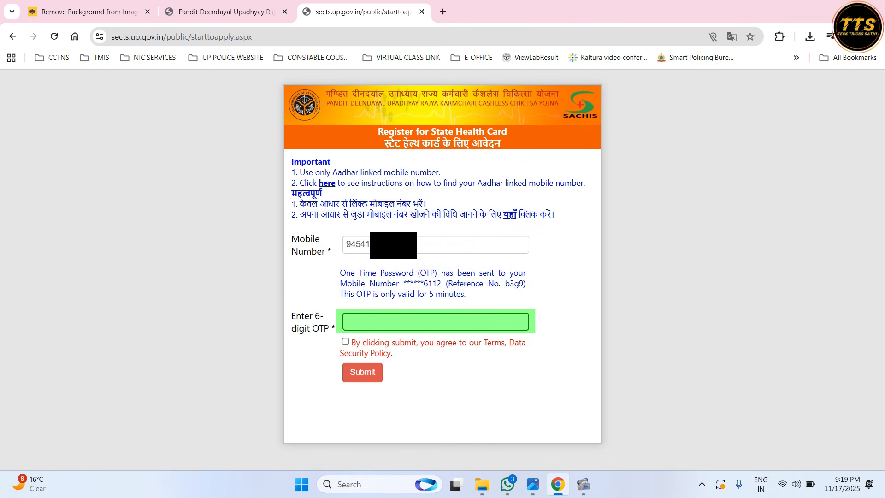
pyautogui.click(346, 341)
pyautogui.click(363, 374)
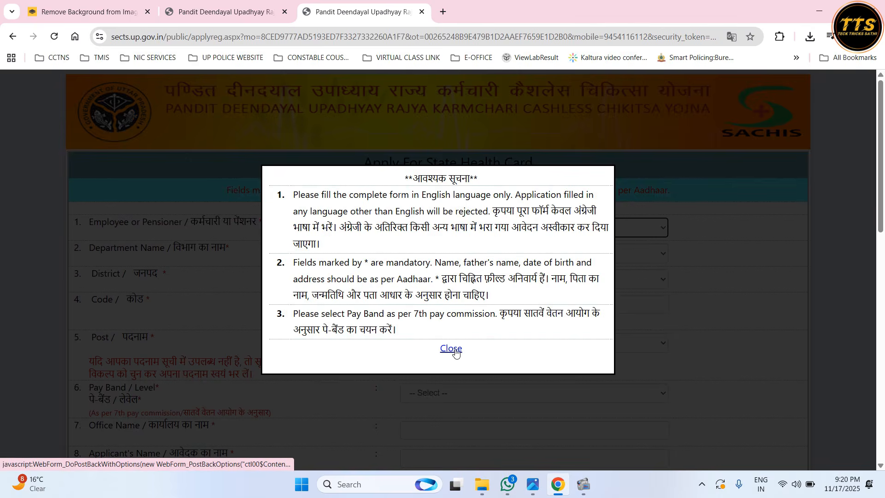
# Dismiss the instructions notice and select EMPLOYEE as applicant type with the HOME department.
pyautogui.click(451, 349)
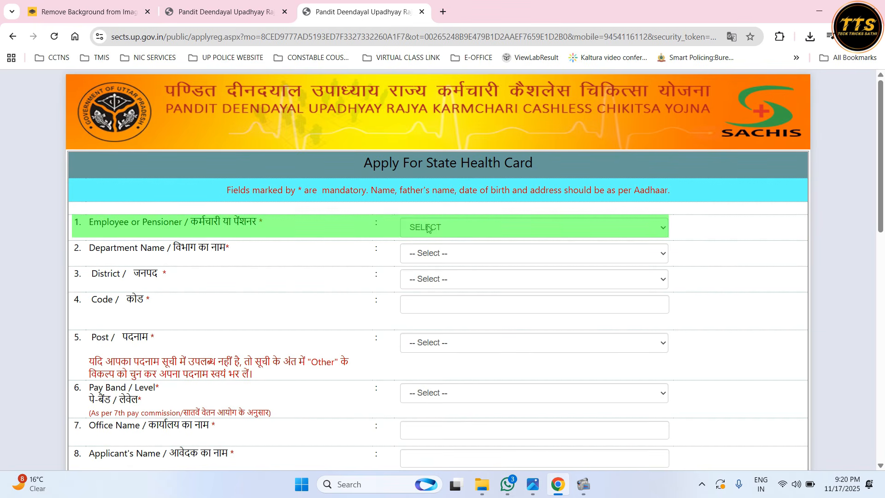
pyautogui.click(477, 233)
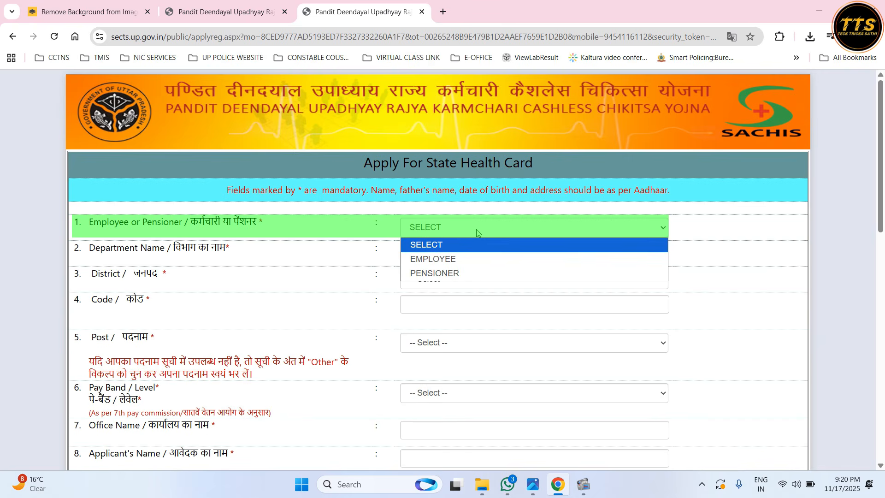
pyautogui.click(444, 258)
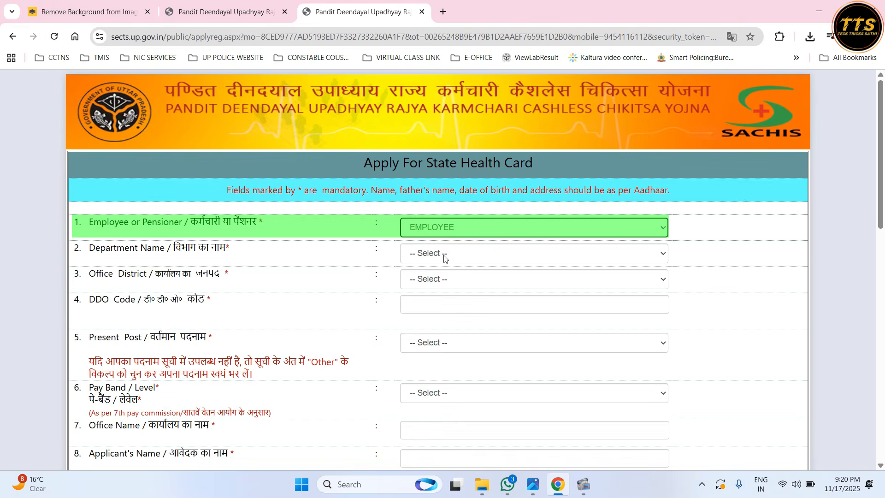
pyautogui.click(486, 256)
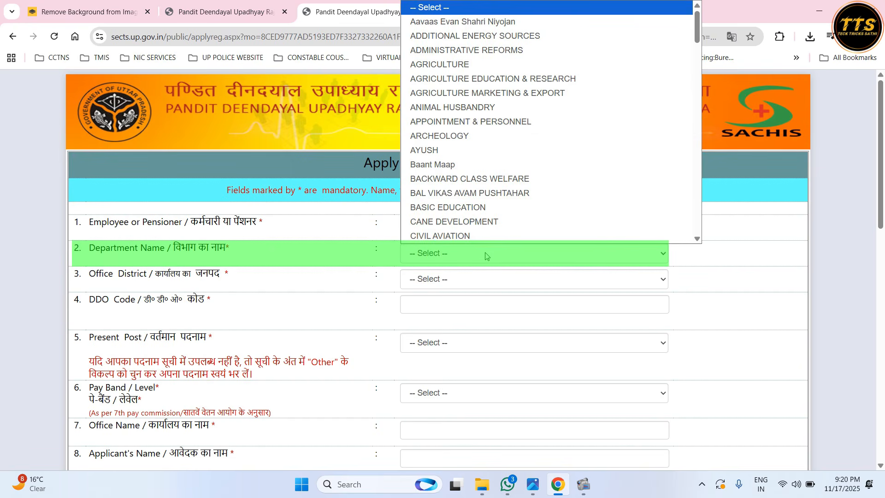
pyautogui.scroll(-7, 476, 200)
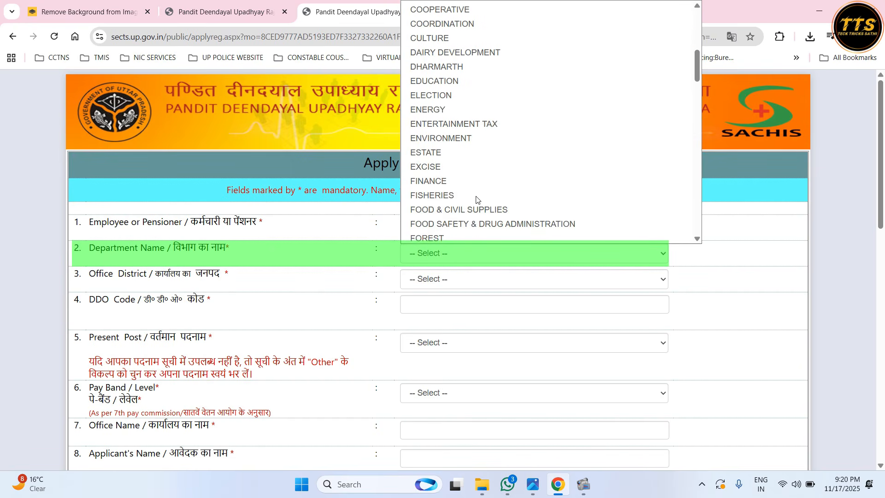
pyautogui.scroll(-4, 476, 199)
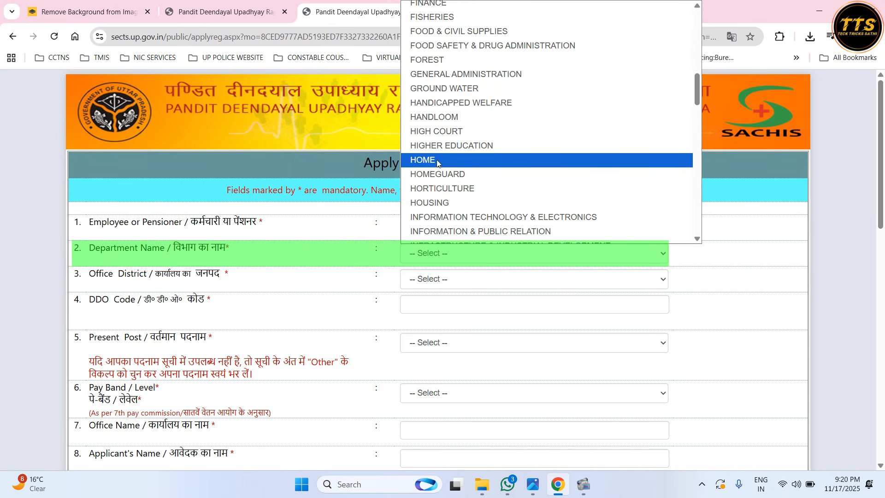
pyautogui.click(437, 163)
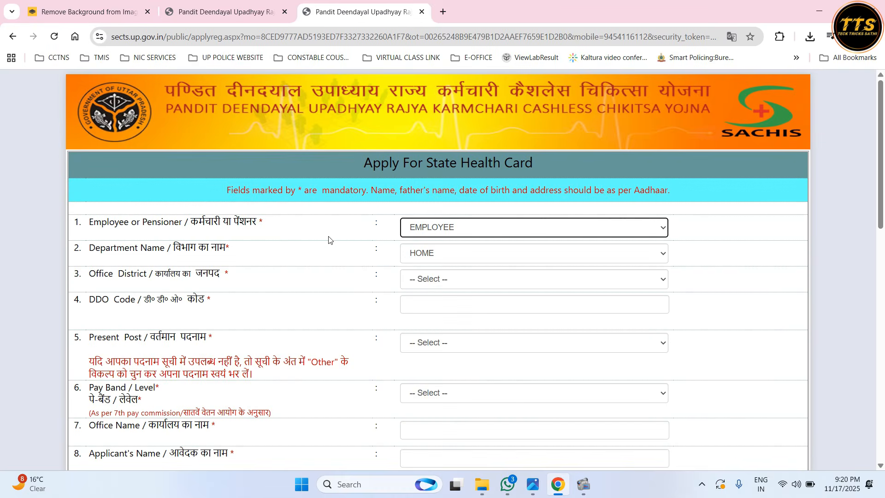
# Set the office district to GORAKHPUR and the DDO code to 2551.
pyautogui.click(577, 283)
pyautogui.scroll(-5, 550, 202)
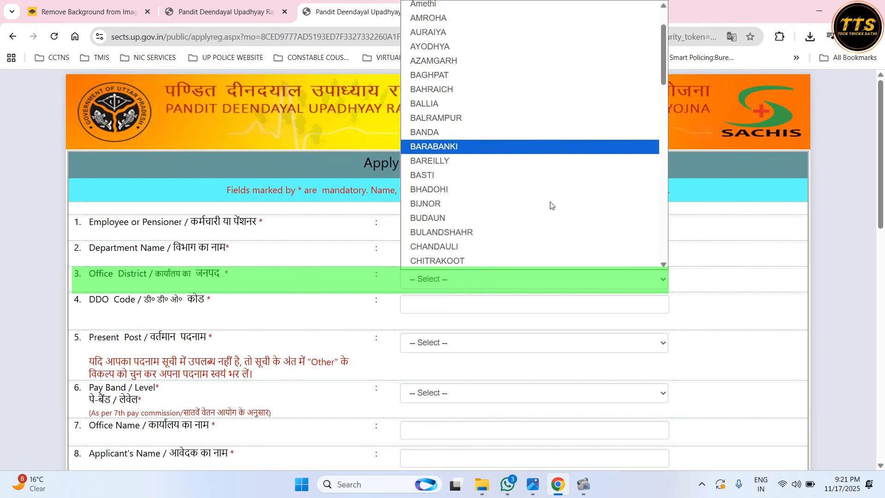
pyautogui.scroll(-3, 550, 205)
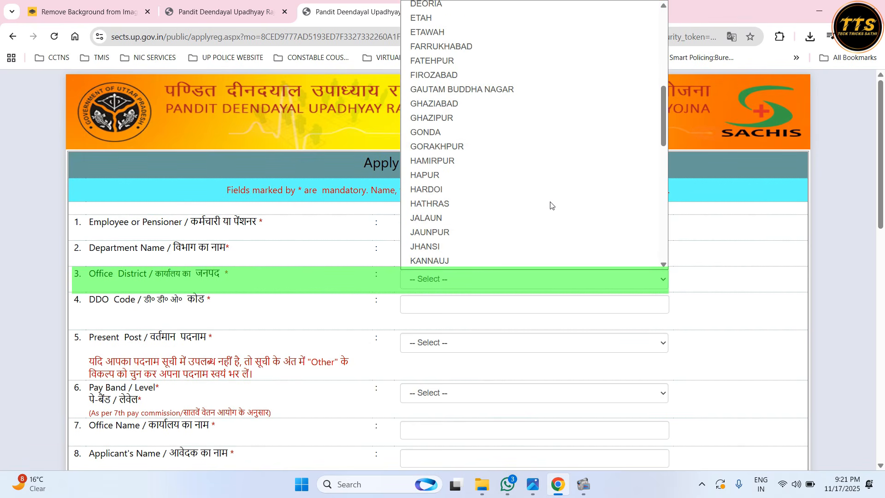
pyautogui.click(441, 147)
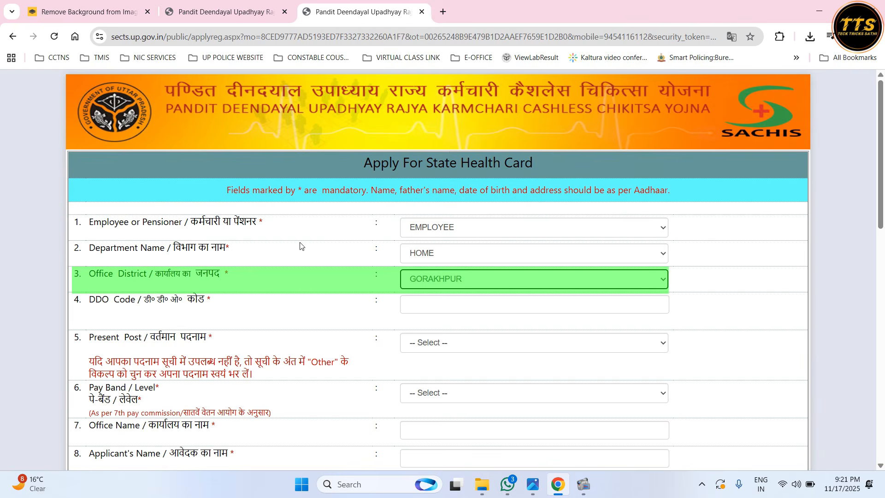
pyautogui.click(442, 304)
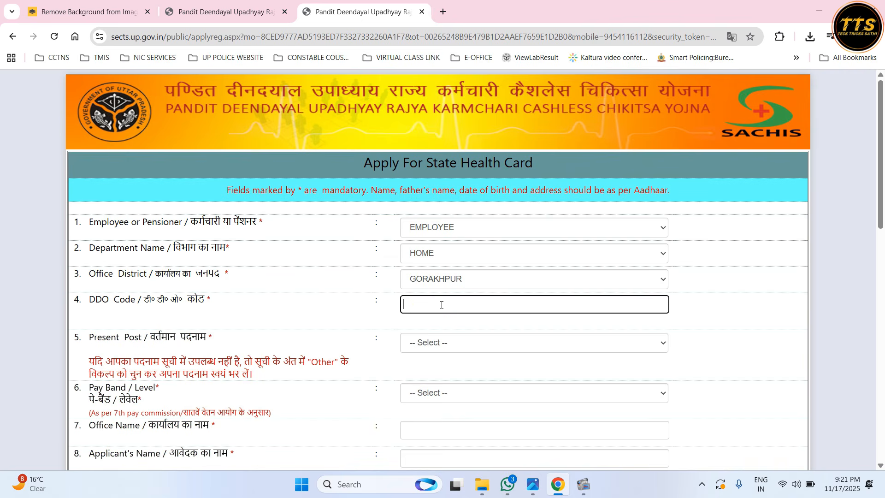
pyautogui.write('2551')
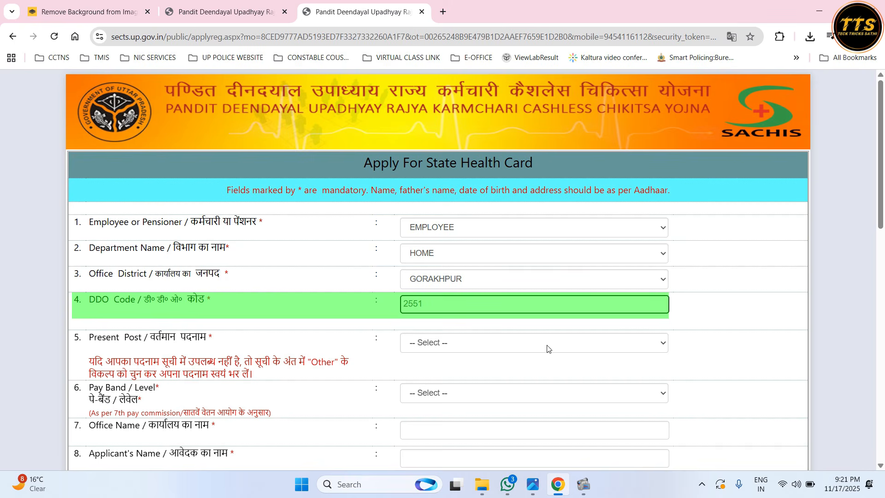
# Choose CONSTABLE as the present post.
pyautogui.click(575, 343)
pyautogui.scroll(-1, 471, 323)
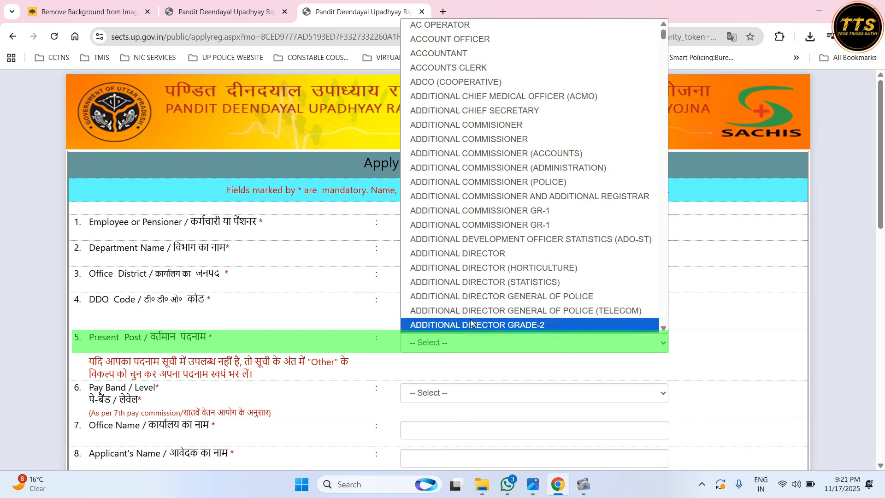
pyautogui.scroll(-11, 480, 275)
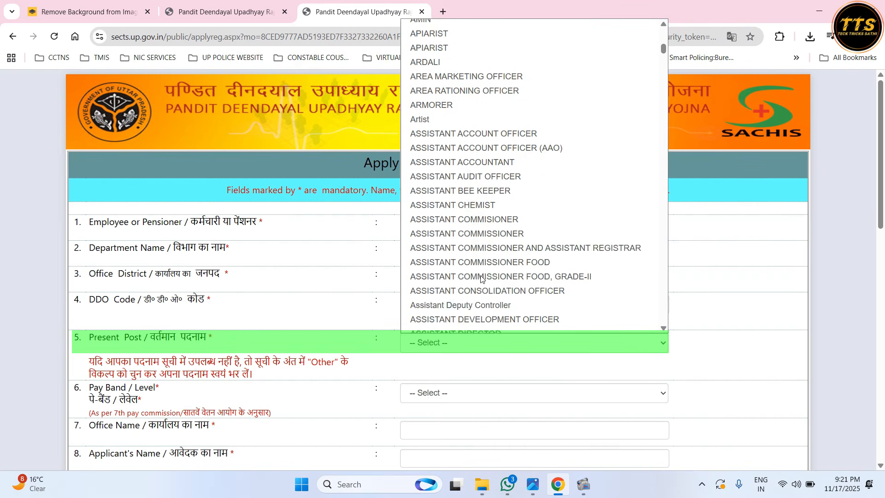
pyautogui.scroll(-15, 481, 277)
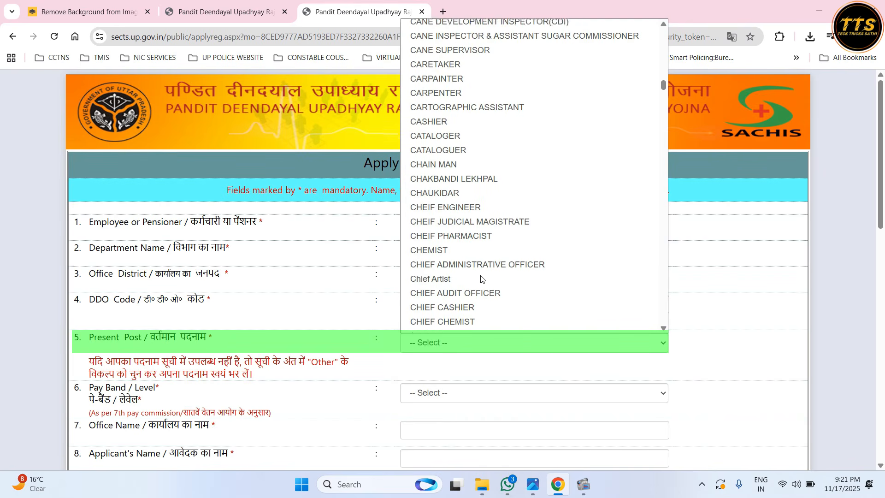
pyautogui.scroll(-13, 480, 278)
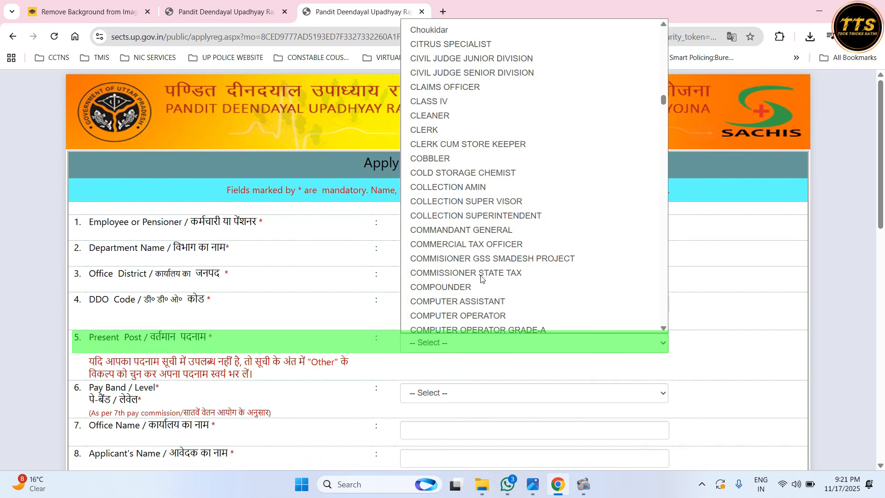
pyautogui.scroll(-15, 481, 278)
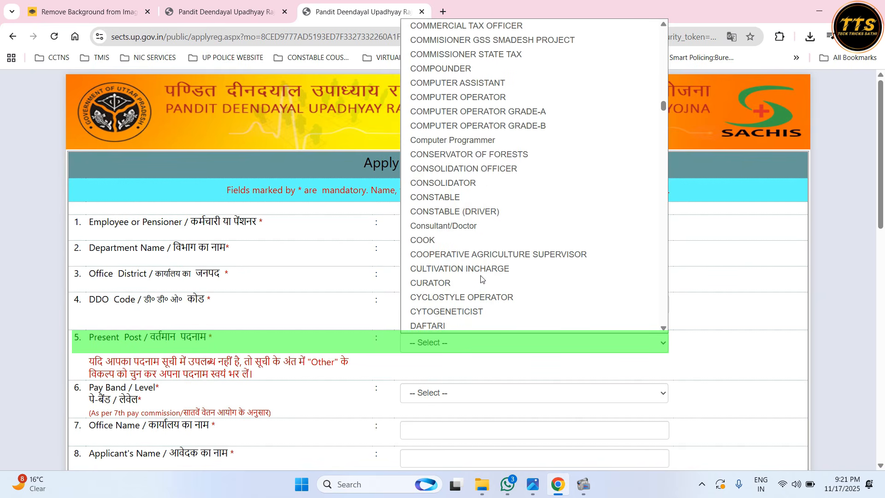
pyautogui.click(455, 199)
# Choose Pay Band 5200-20200 Level 3, enter office name SSP GORAKHPUR, and type the applicant's name.
pyautogui.scroll(-3, 374, 355)
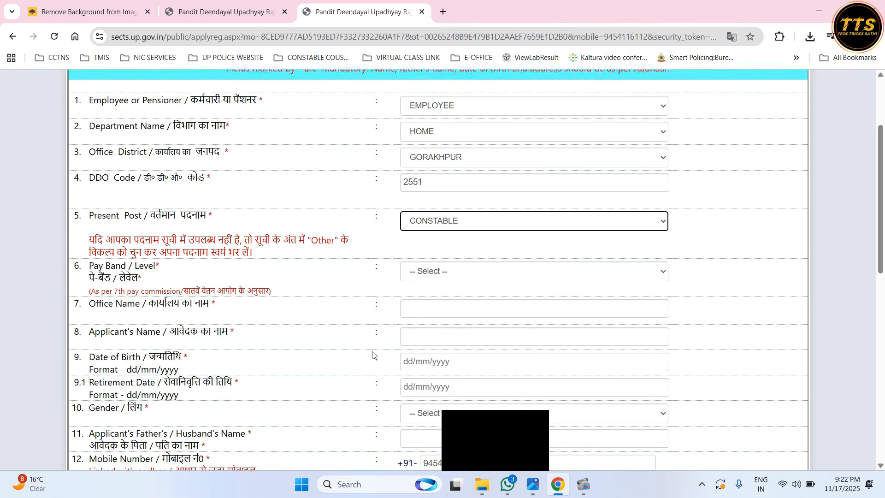
pyautogui.click(465, 241)
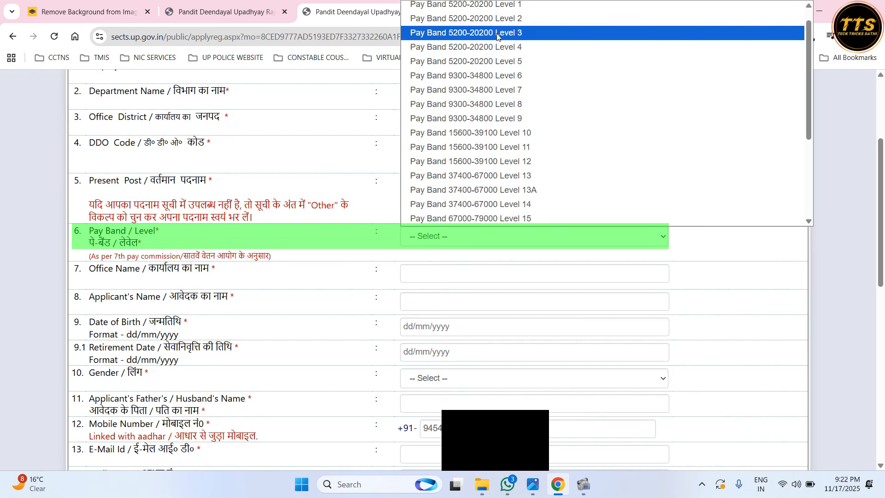
pyautogui.click(497, 33)
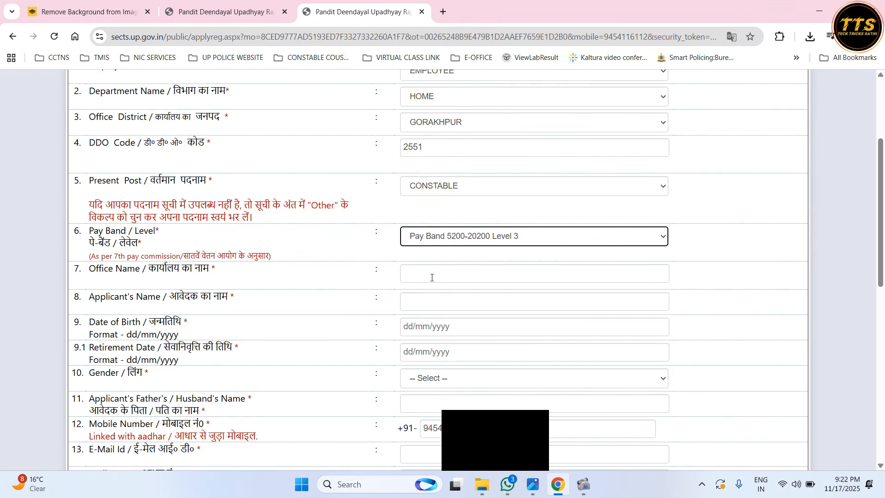
pyautogui.press('Tab')
pyautogui.write('SSP')
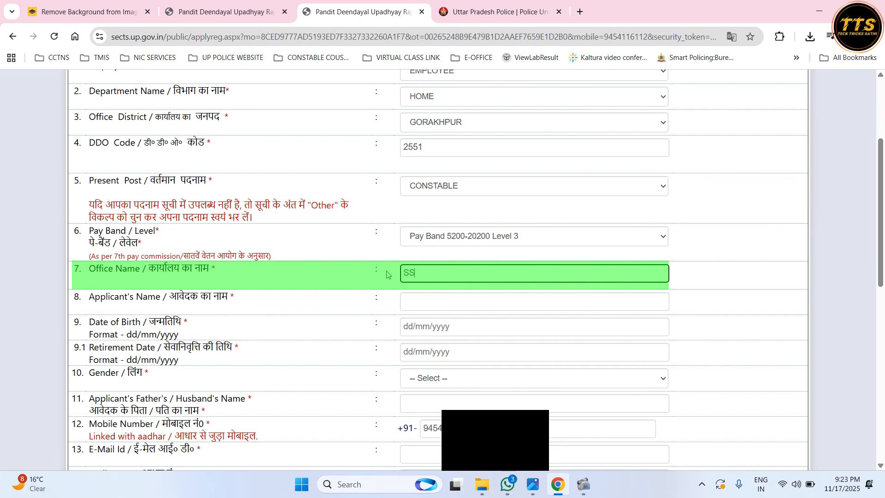
pyautogui.write(' GORAKHPUR')
pyautogui.click(446, 305)
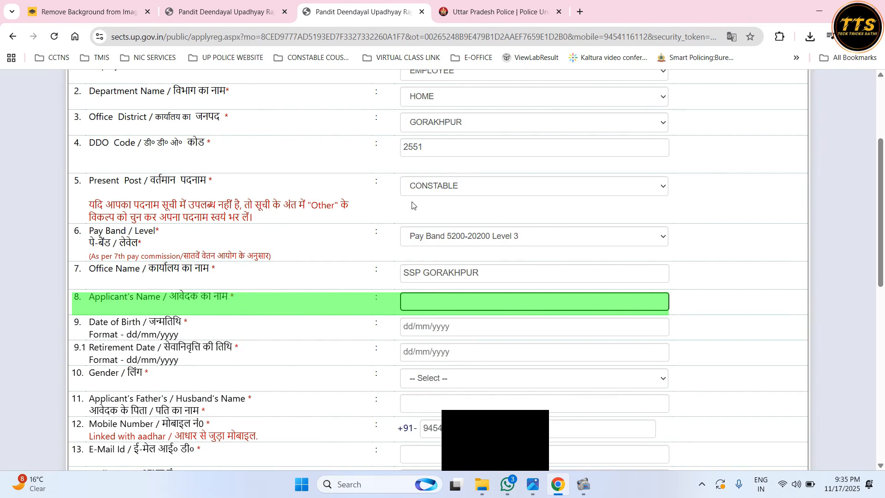
pyautogui.click(409, 325)
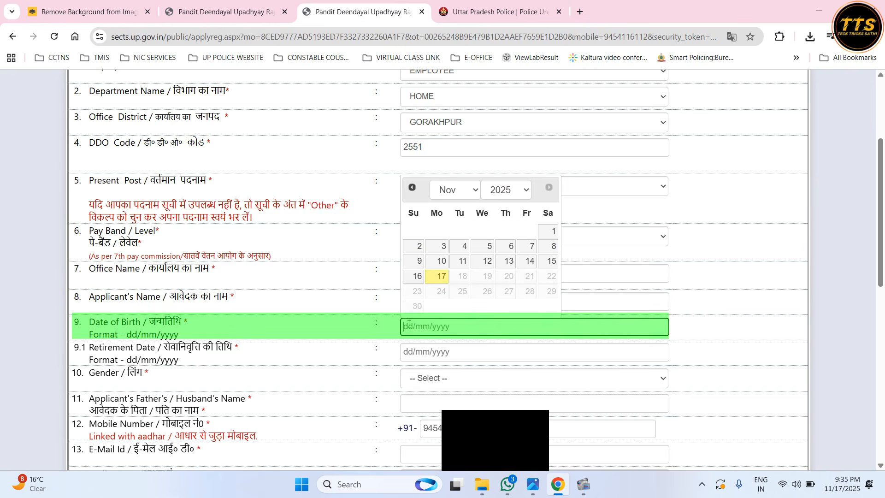
pyautogui.click(520, 190)
pyautogui.scroll(10, 502, 261)
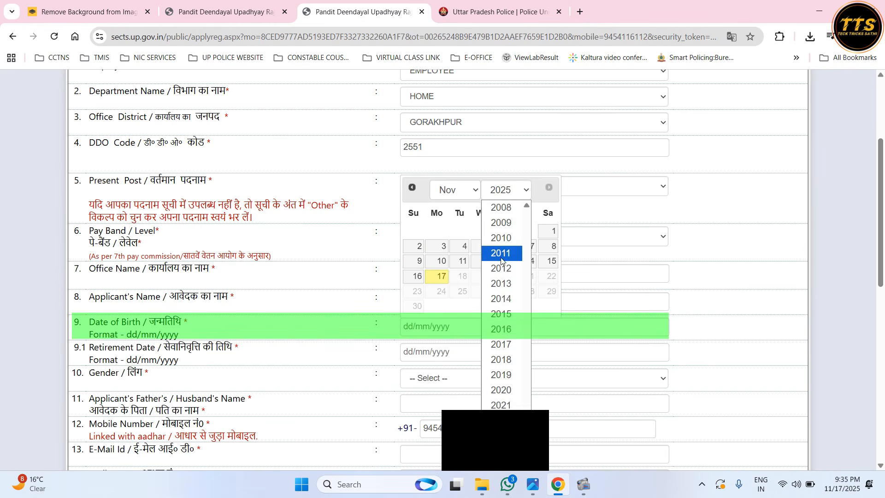
pyautogui.click(501, 285)
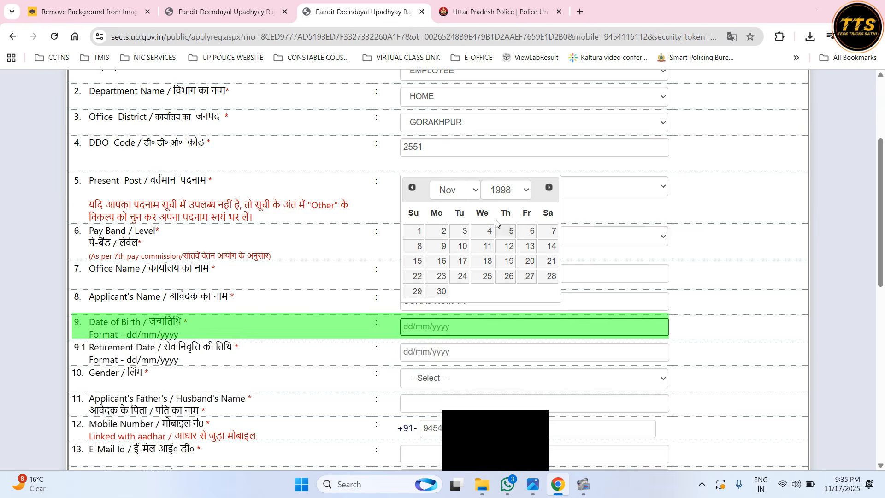
pyautogui.click(454, 190)
pyautogui.click(449, 222)
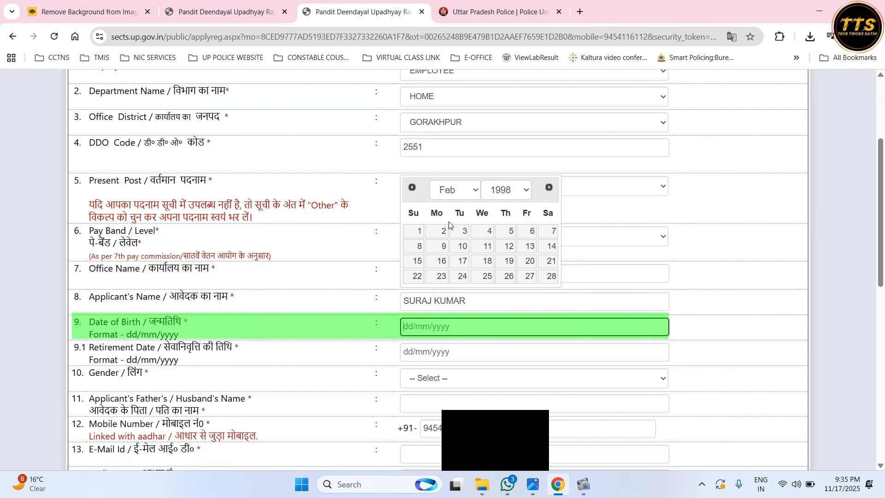
pyautogui.click(528, 261)
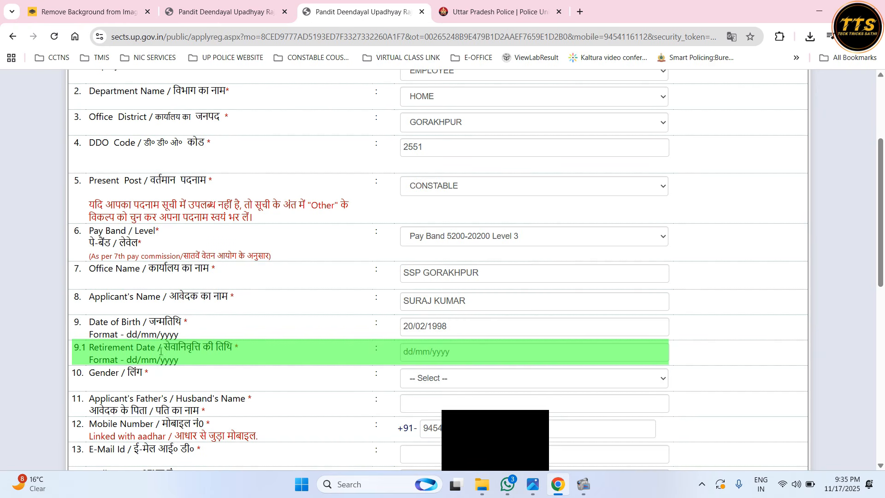
# Set the retirement date to 28/02/2058 using the calendar.
pyautogui.click(409, 350)
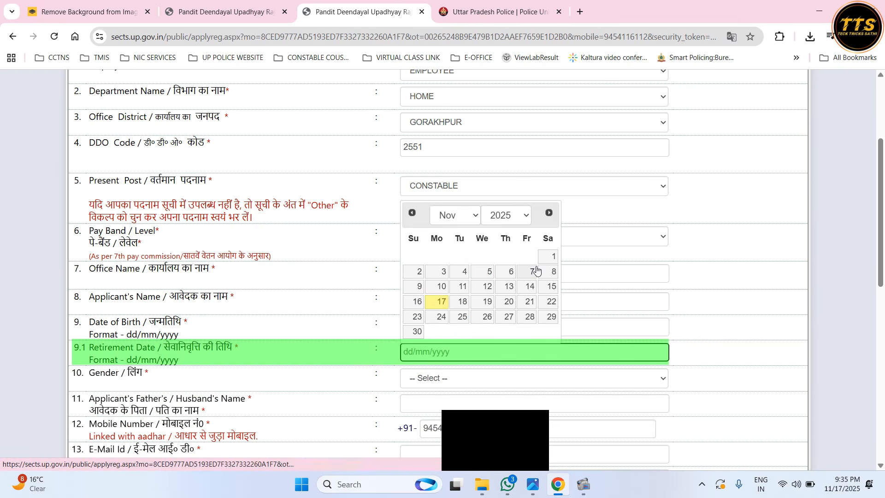
pyautogui.click(506, 216)
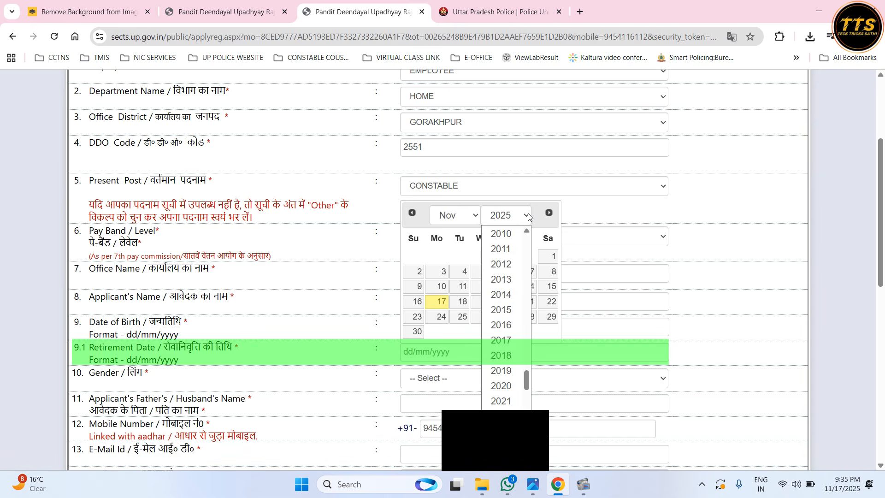
pyautogui.scroll(2, 499, 317)
pyautogui.scroll(-9, 498, 317)
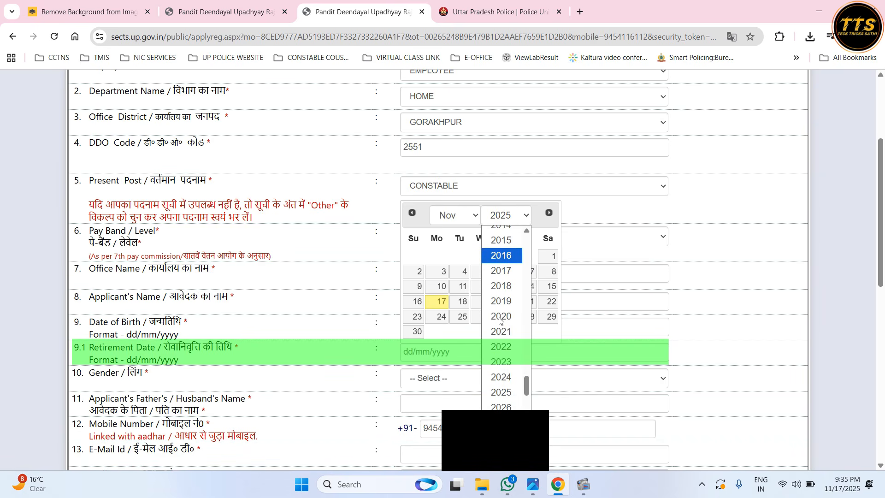
pyautogui.scroll(-6, 499, 320)
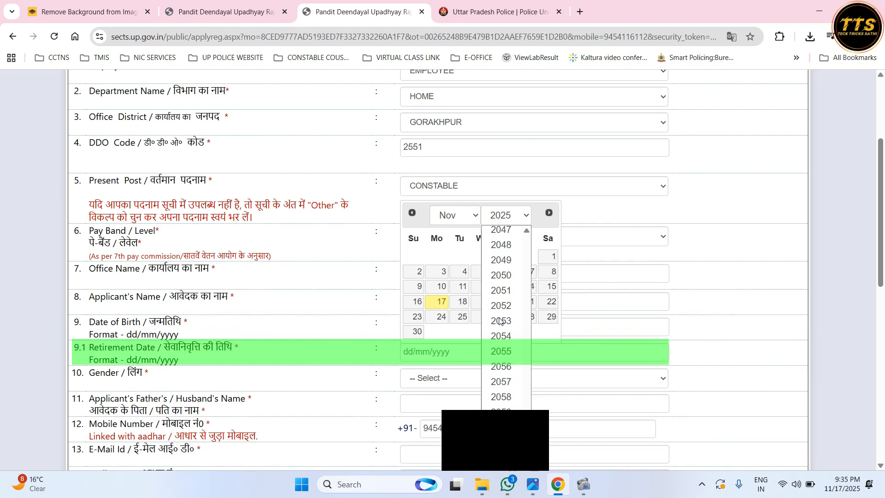
pyautogui.scroll(-2, 499, 319)
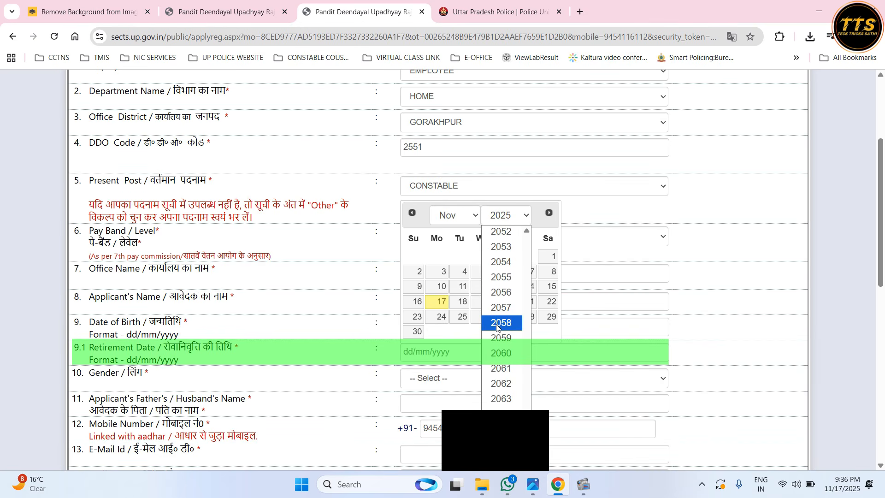
pyautogui.click(497, 323)
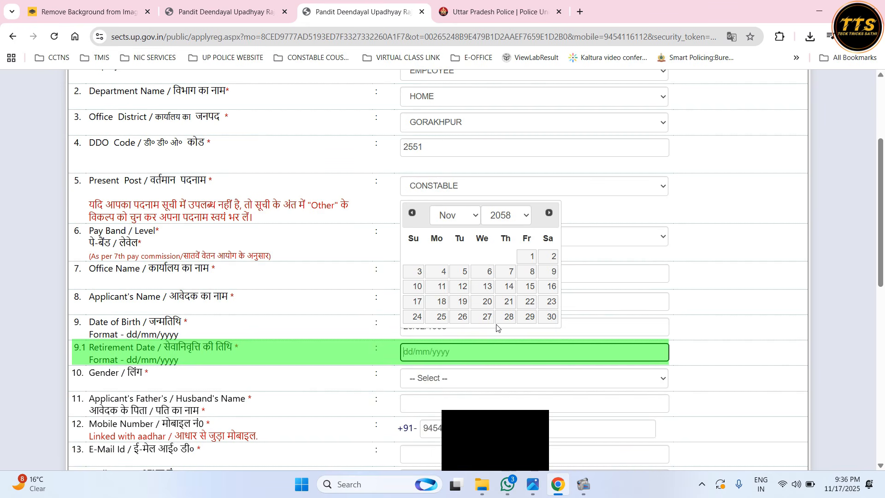
pyautogui.click(475, 218)
pyautogui.click(455, 252)
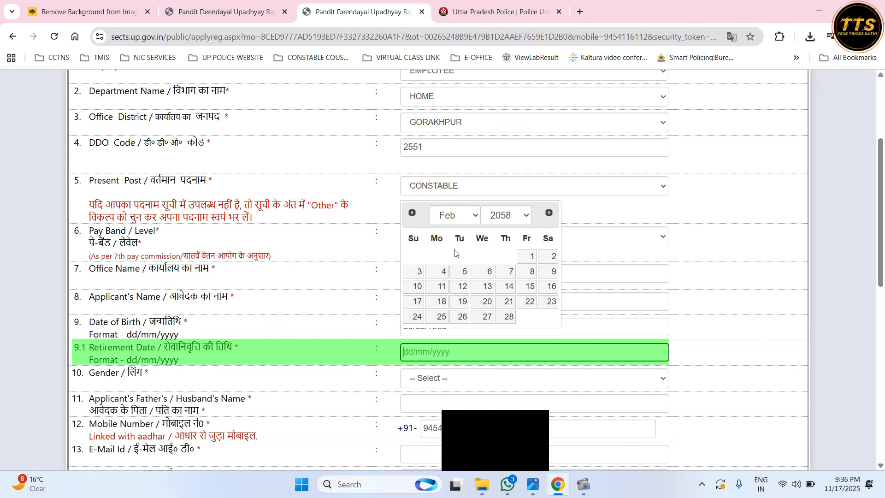
pyautogui.click(508, 317)
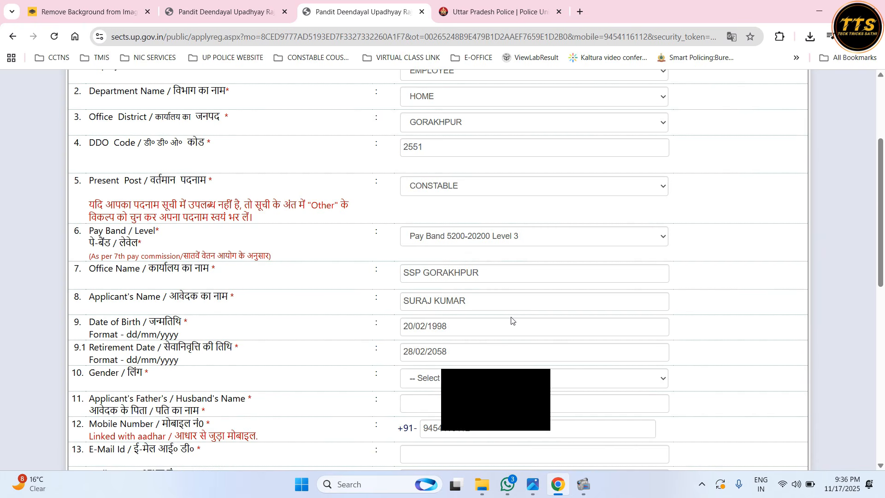
pyautogui.scroll(-3, 511, 320)
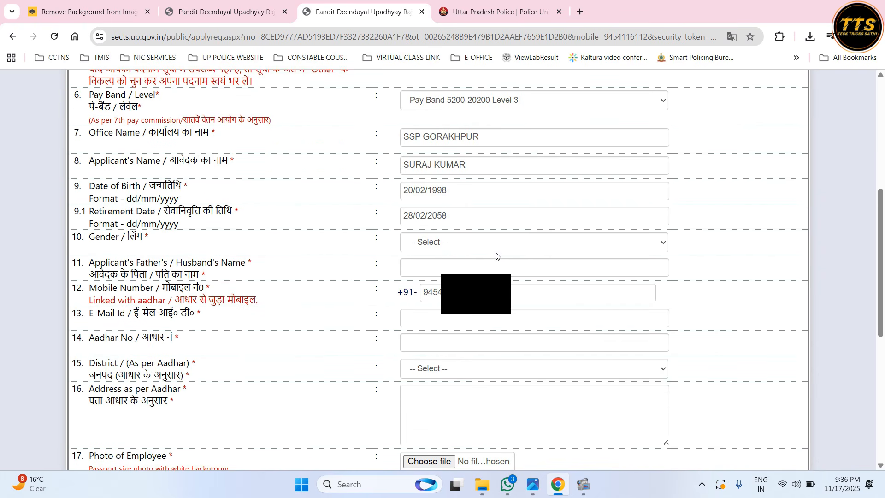
# Set gender to Male and enter the father's or husband's name.
pyautogui.click(494, 247)
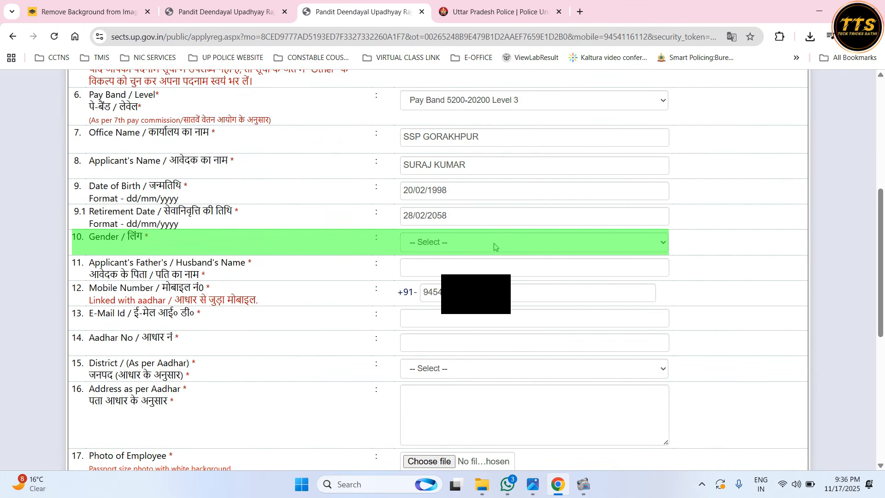
pyautogui.click(494, 246)
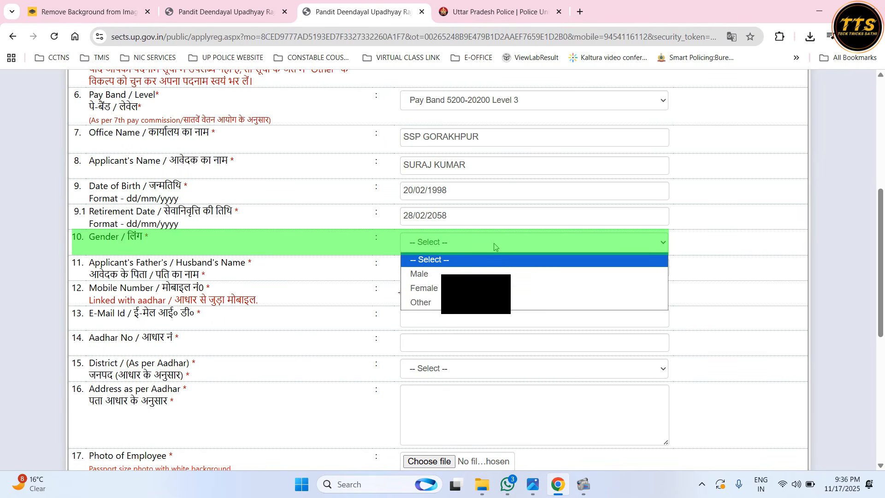
pyautogui.click(426, 274)
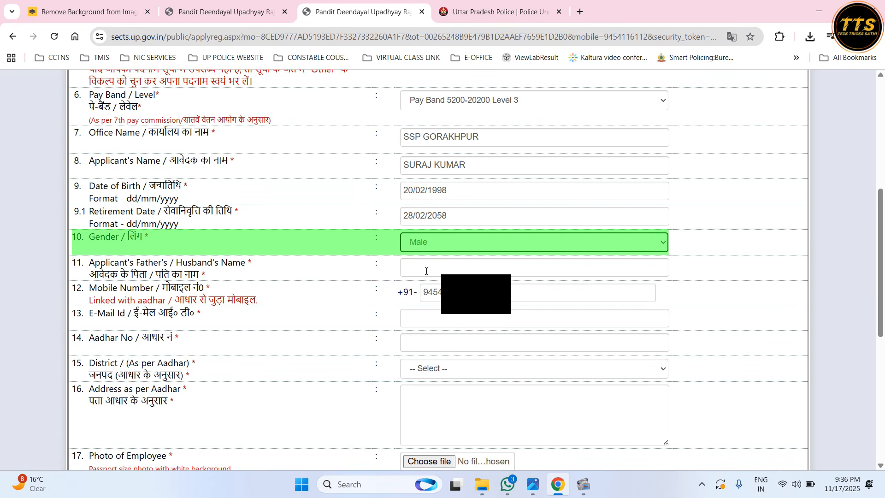
pyautogui.click(445, 271)
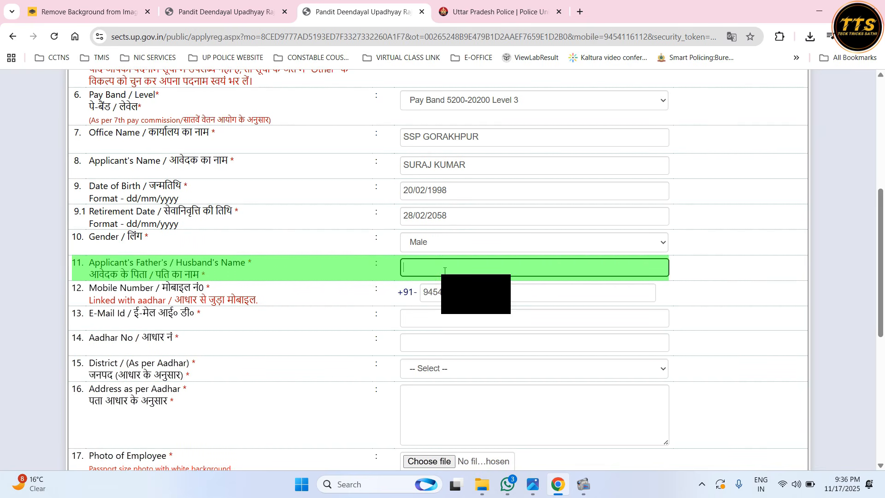
pyautogui.write('MA')
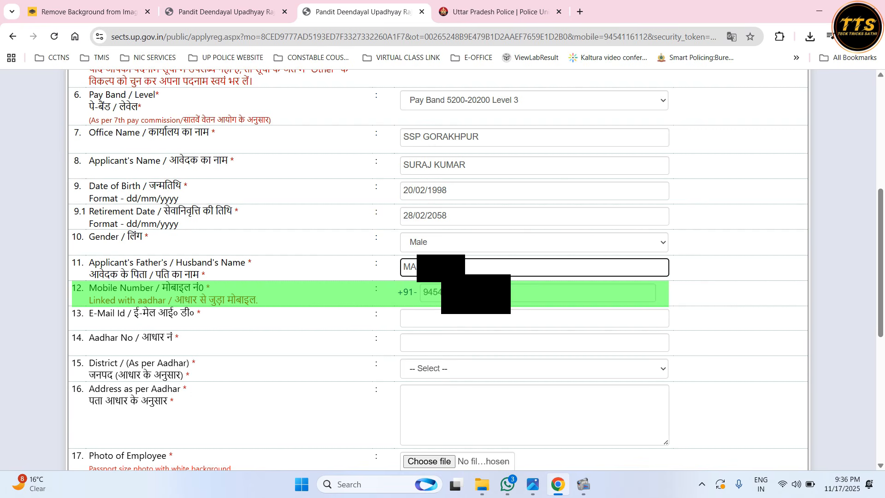
# Fill in the applicant's e-mail address and Aadhar number.
pyautogui.click(475, 293)
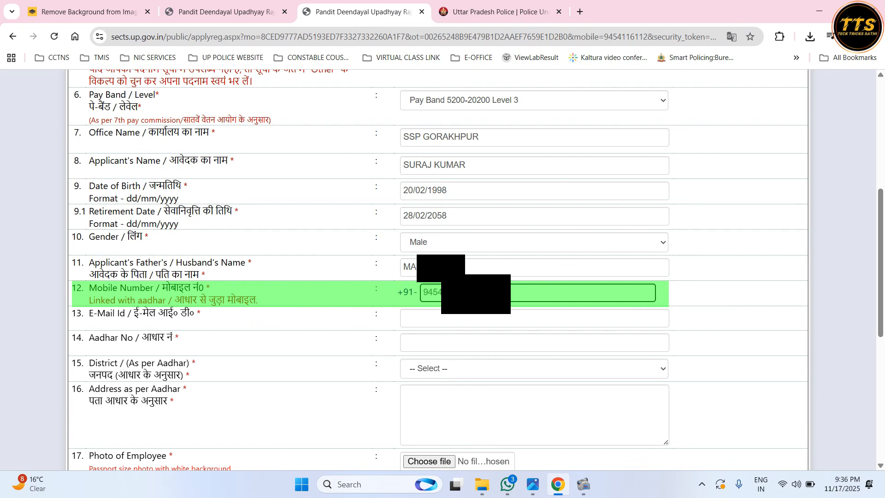
pyautogui.click(441, 314)
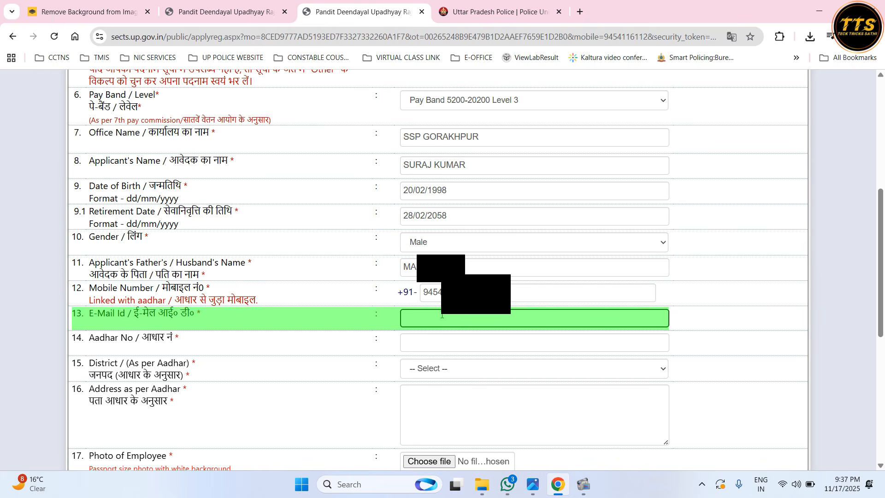
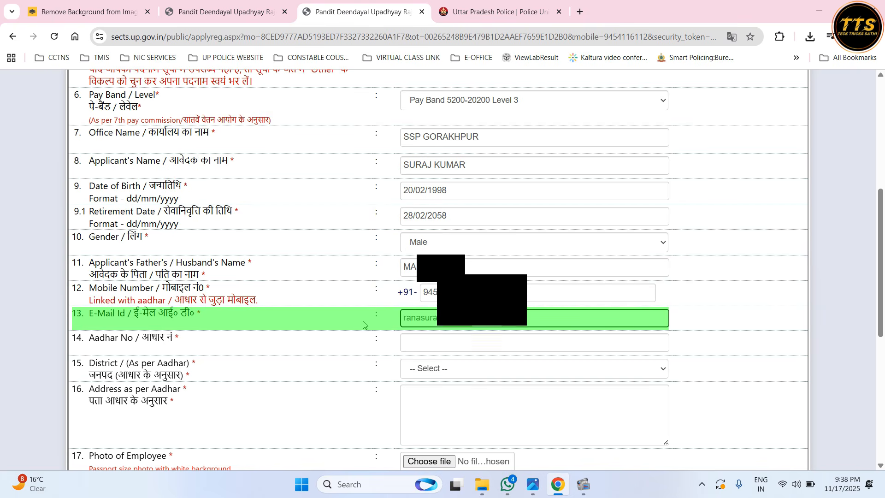
pyautogui.press('Tab')
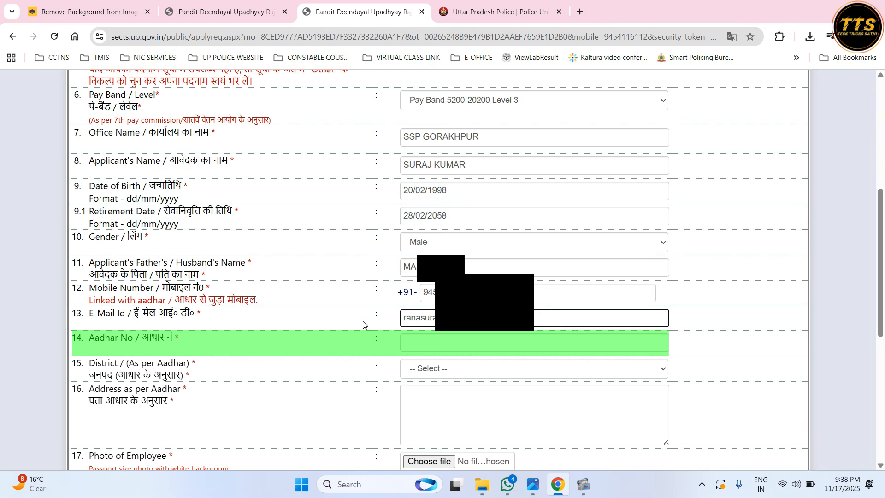
pyautogui.click(435, 343)
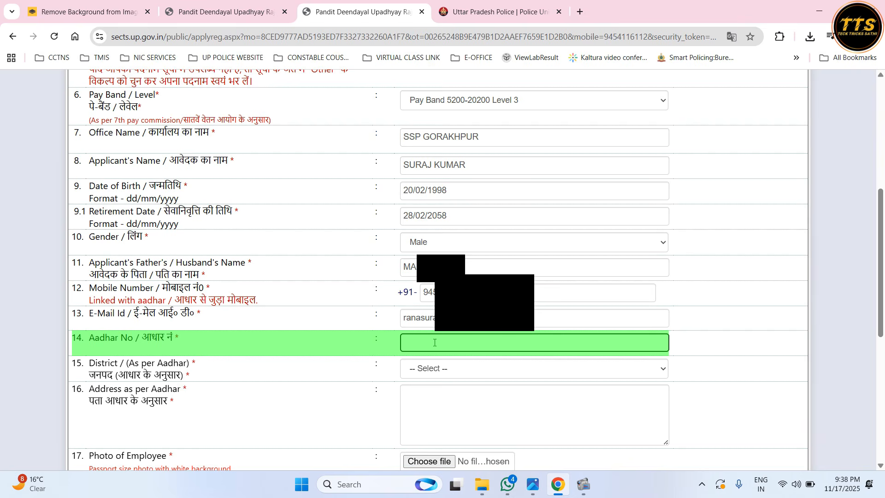
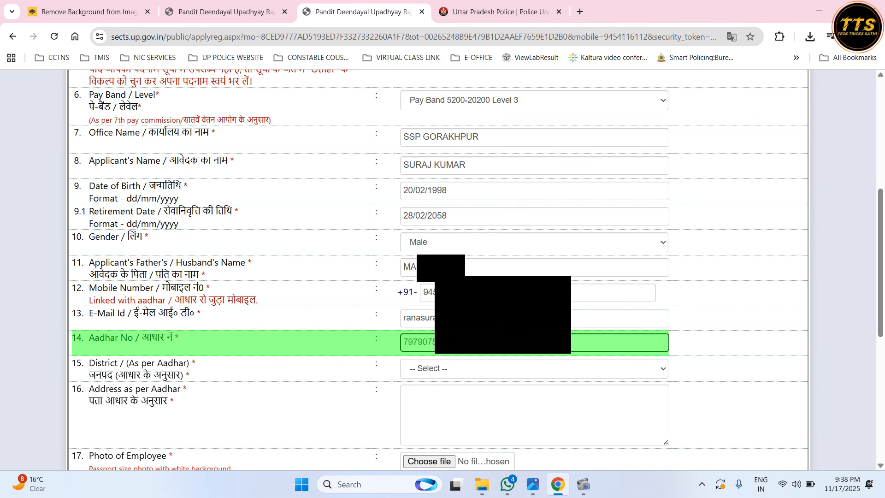
# Select KHERI as the Aadhar district and enter the applicant's address as per Aadhar.
pyautogui.click(469, 369)
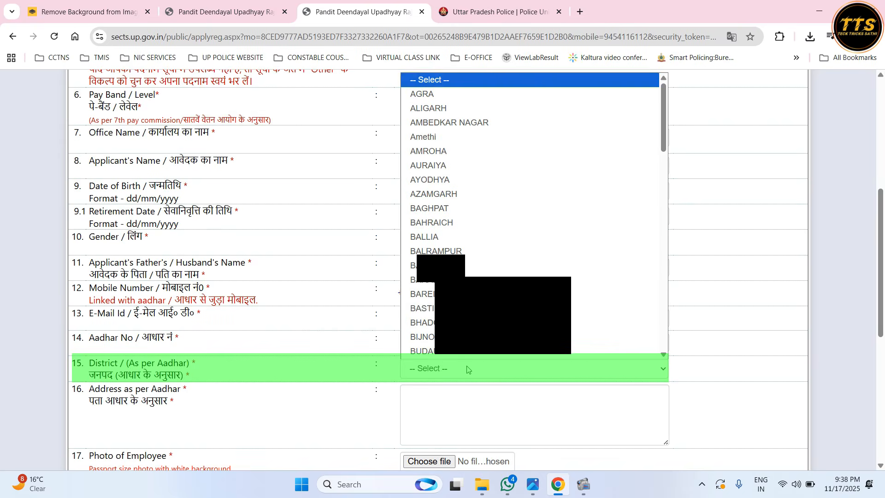
pyautogui.scroll(-4, 471, 294)
pyautogui.scroll(-6, 471, 294)
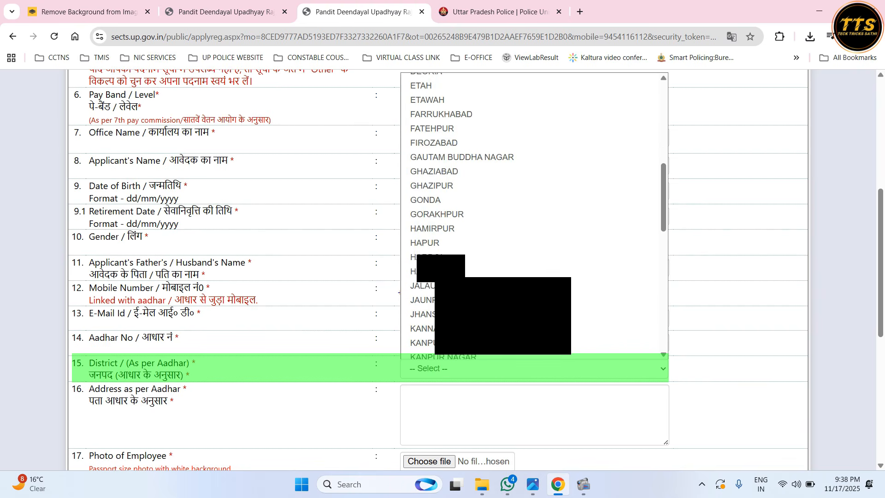
pyautogui.click(424, 286)
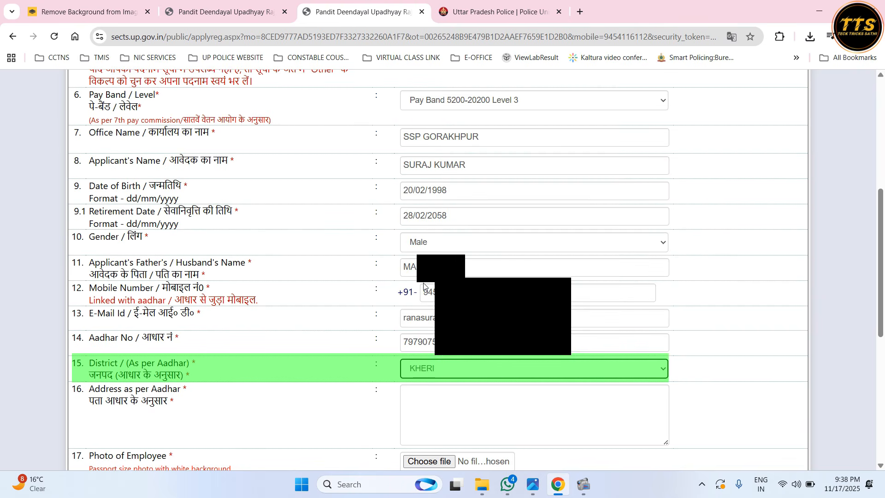
pyautogui.click(446, 402)
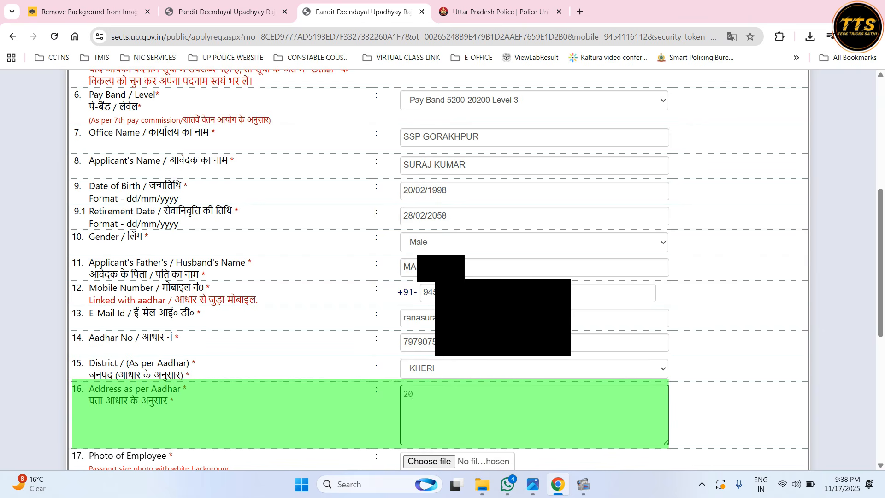
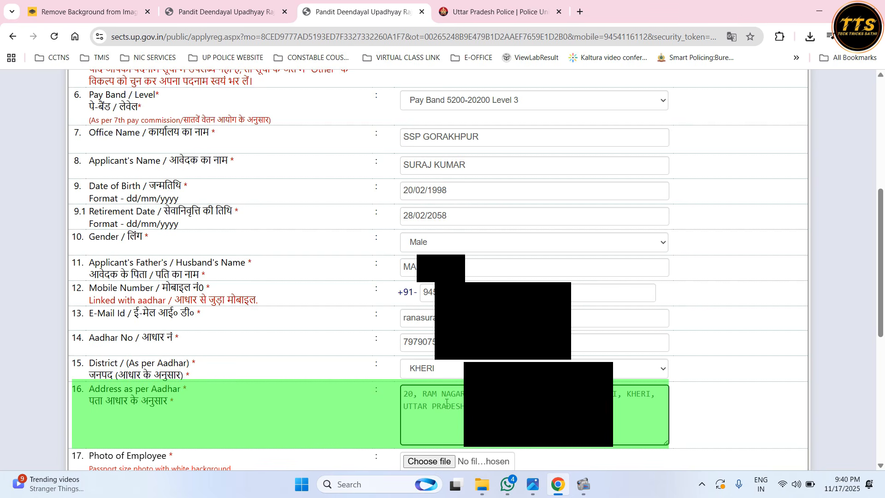
pyautogui.scroll(-3, 446, 401)
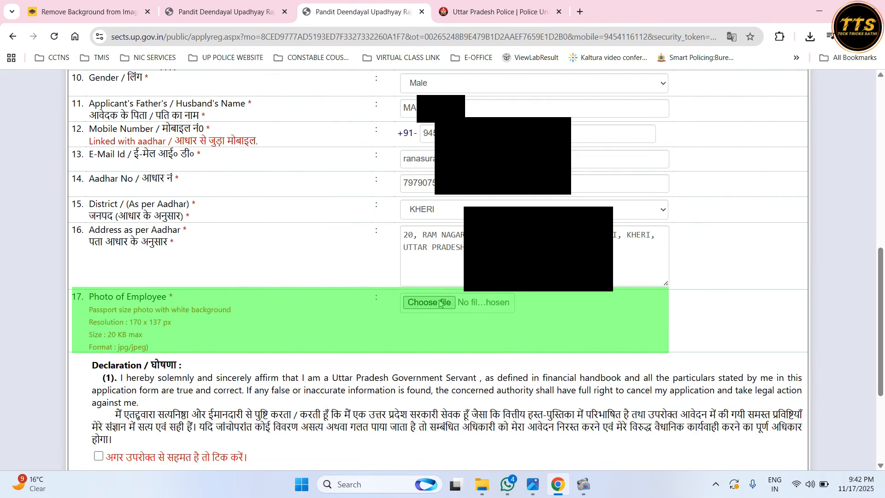
# Upload the employee's passport photo file to the Photo of Employee field.
pyautogui.click(440, 302)
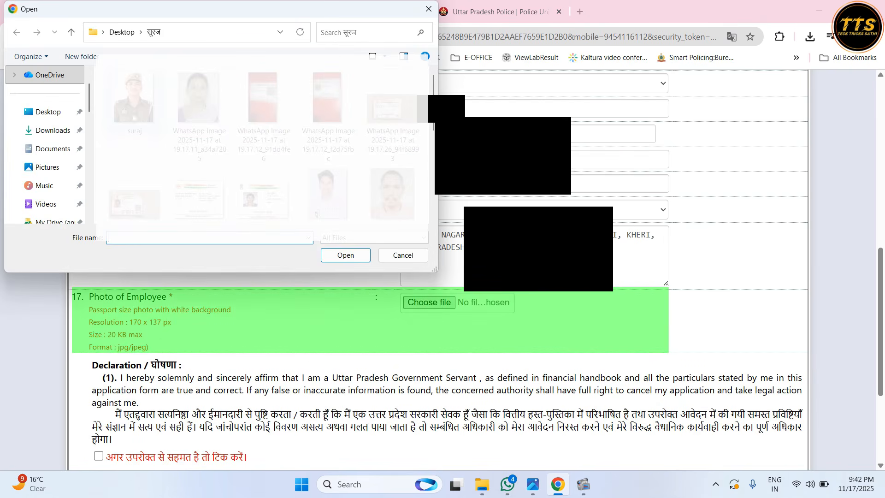
pyautogui.click(129, 110)
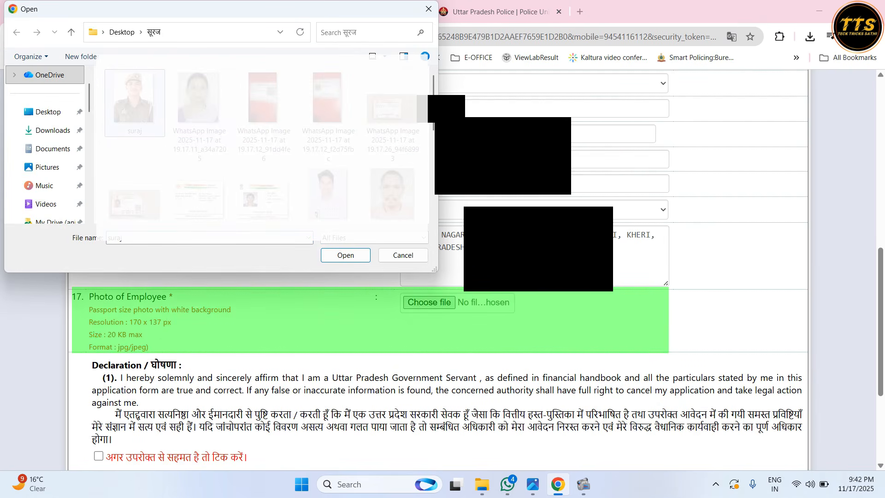
pyautogui.click(345, 255)
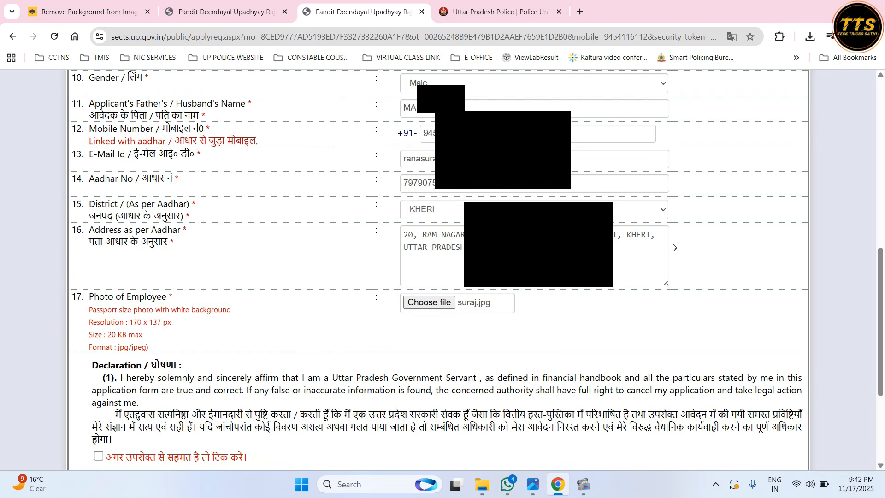
pyautogui.scroll(-3, 672, 246)
# Tick both declarations, enter the displayed verification code, and save and confirm the application.
pyautogui.click(99, 295)
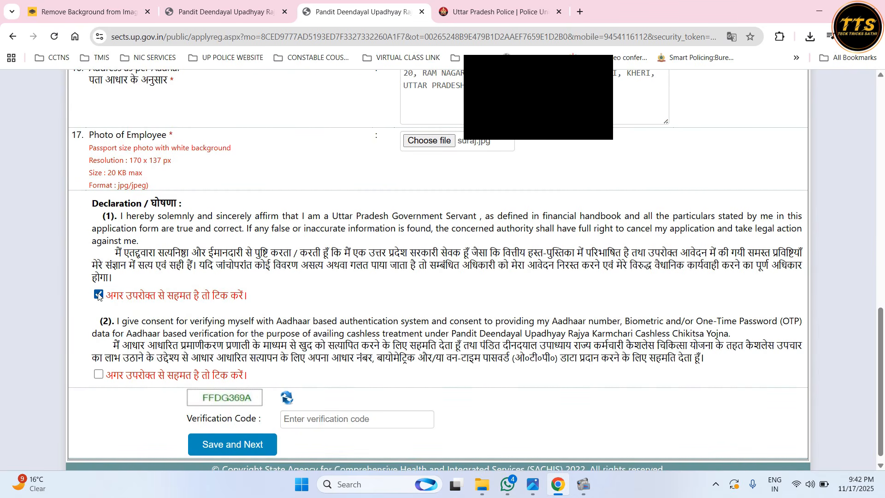
pyautogui.click(98, 373)
pyautogui.scroll(-1, 299, 399)
pyautogui.click(313, 411)
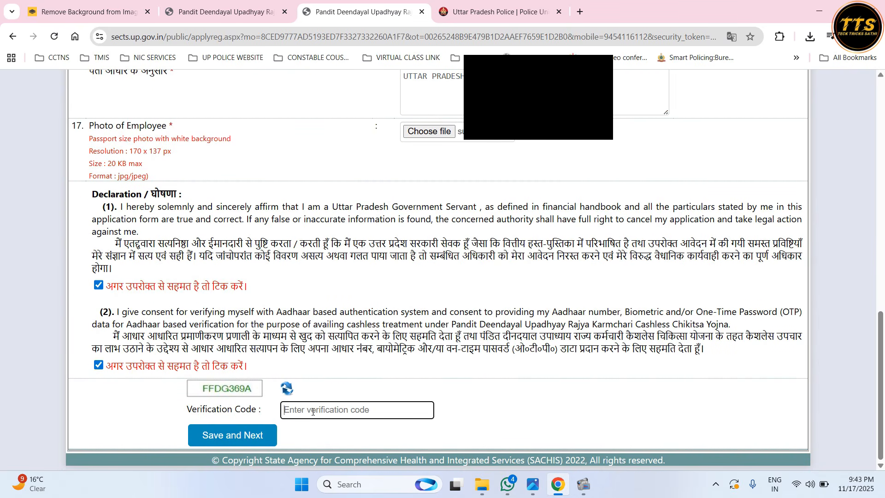
pyautogui.write('FFDG3')
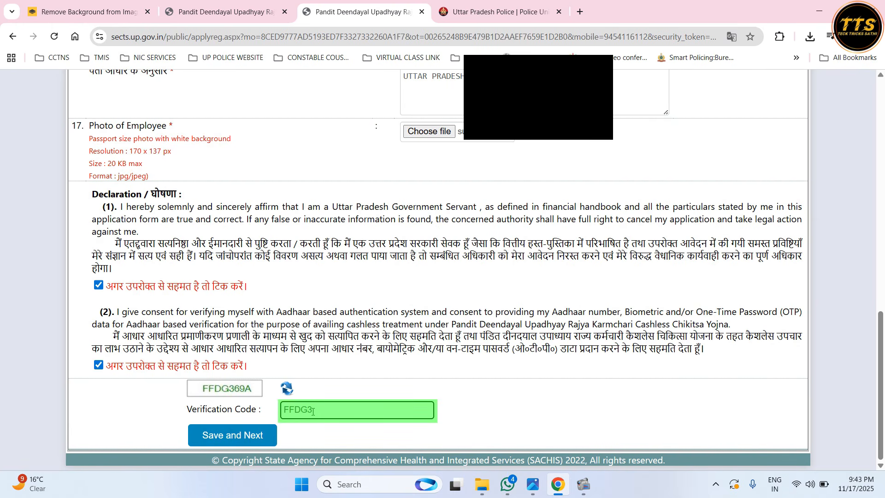
pyautogui.write('69A')
pyautogui.click(222, 440)
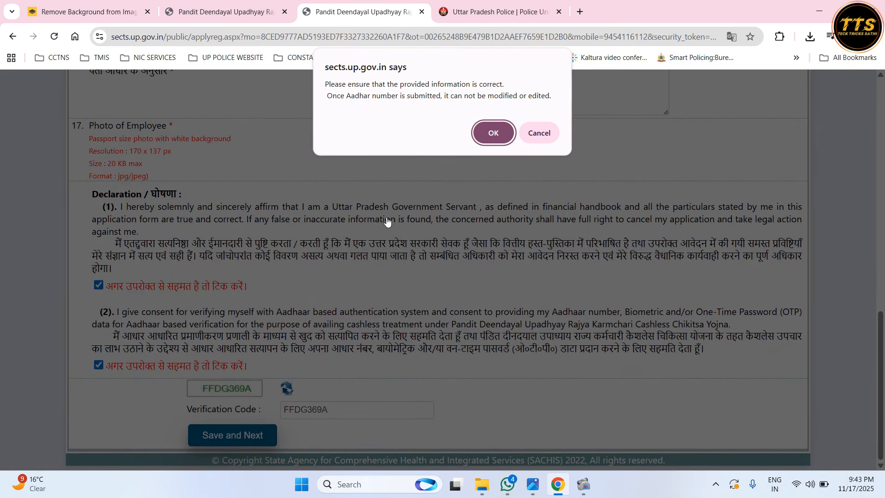
pyautogui.click(489, 135)
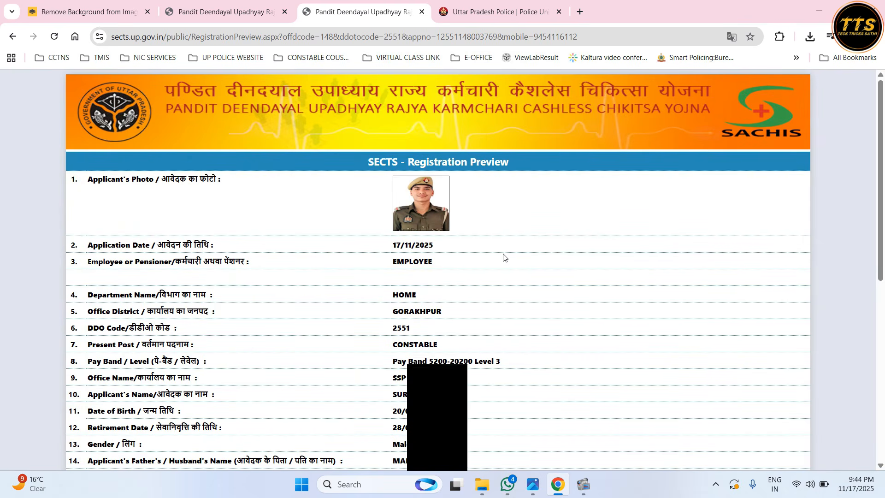
# Review the registration preview, answer Yes to adding dependents, and save to continue.
pyautogui.scroll(-1, 504, 257)
pyautogui.scroll(1, 504, 257)
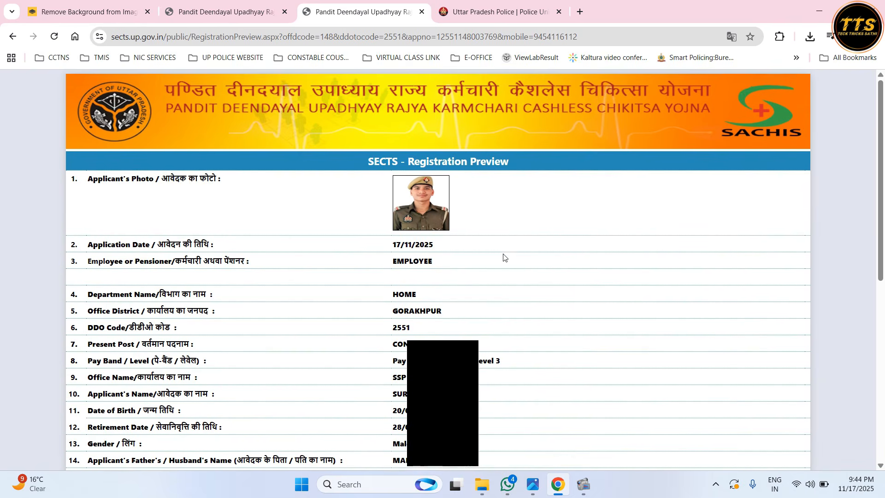
pyautogui.scroll(-1, 503, 257)
pyautogui.scroll(-1, 503, 257)
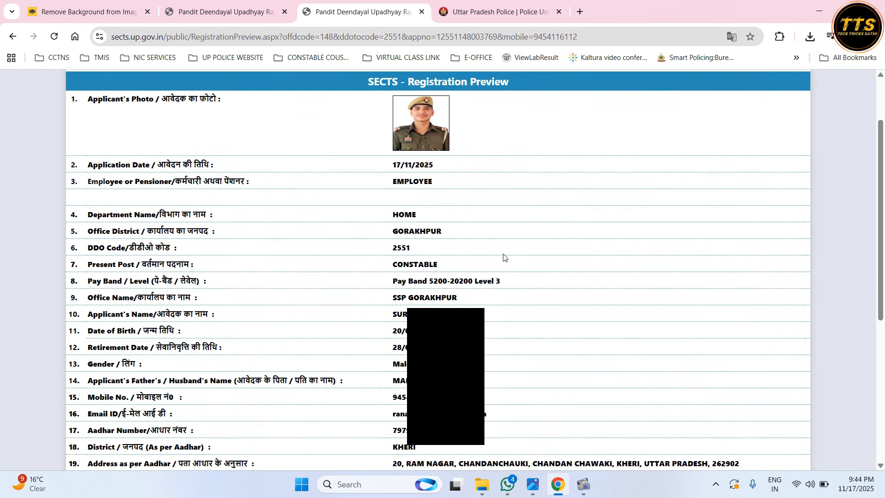
pyautogui.scroll(-2, 503, 257)
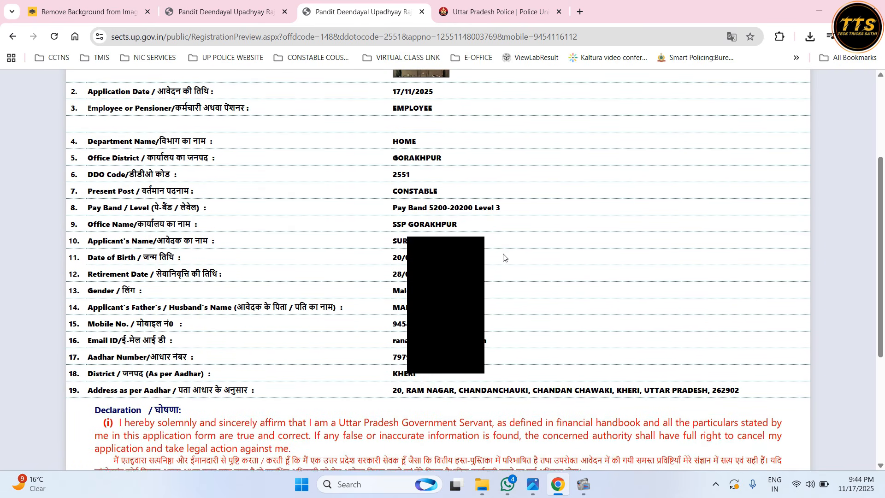
pyautogui.scroll(-2, 504, 257)
pyautogui.scroll(-3, 505, 256)
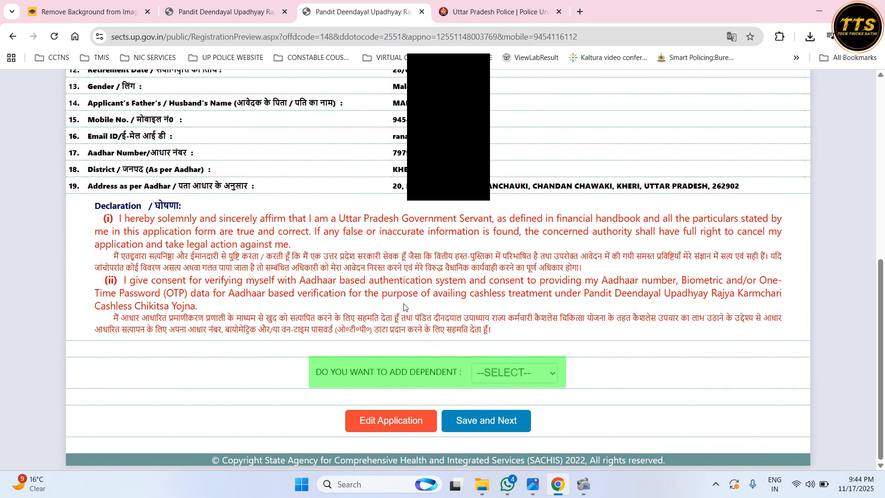
pyautogui.click(515, 375)
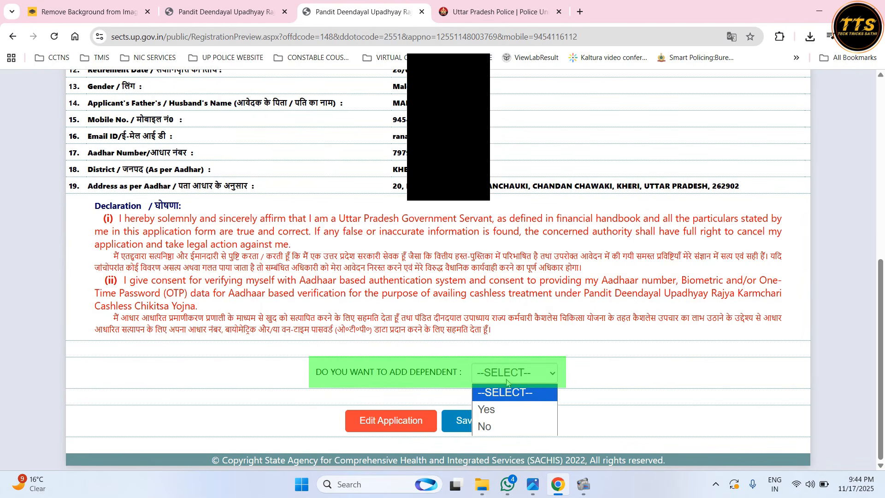
pyautogui.click(494, 409)
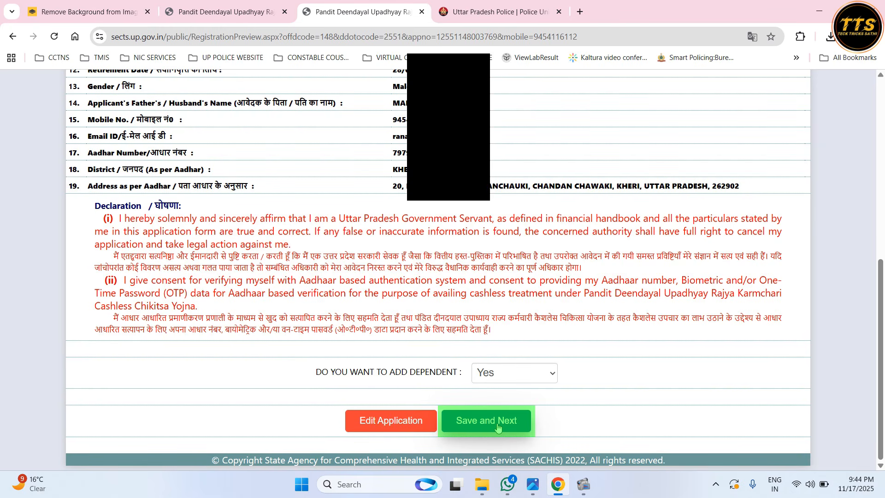
pyautogui.click(497, 427)
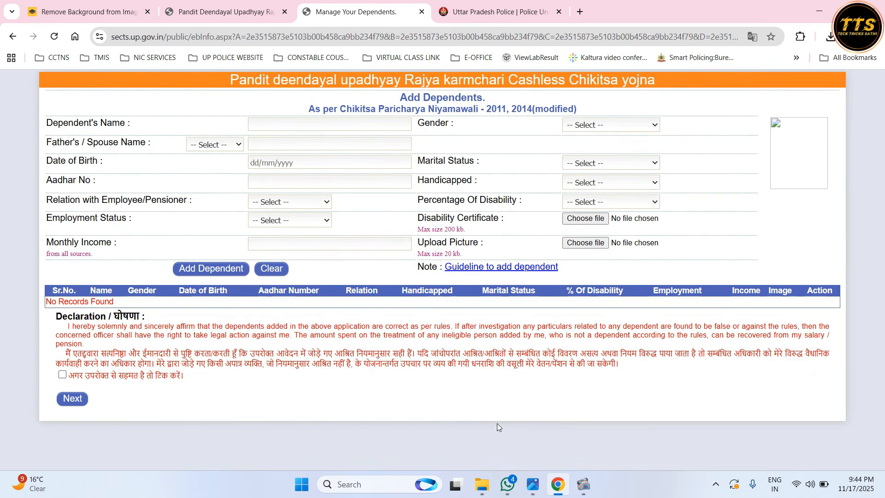
# Enter the first dependent's name, set gender to Male, and enter his father's name.
pyautogui.click(269, 125)
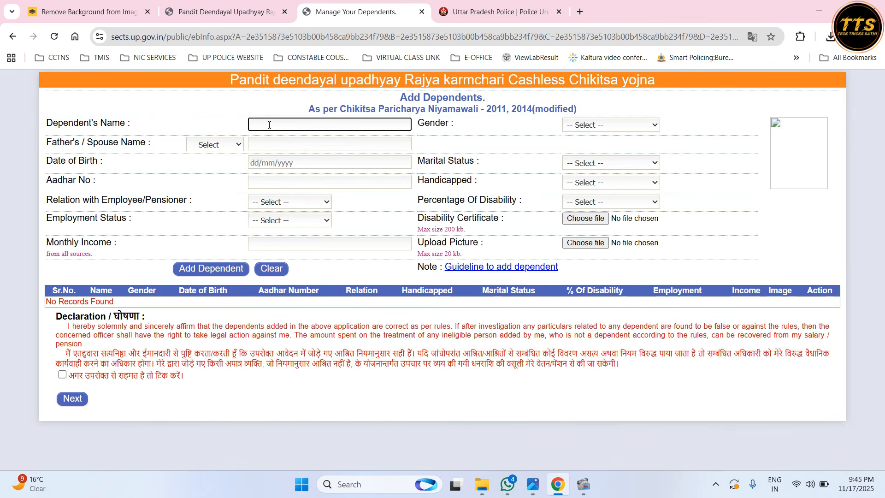
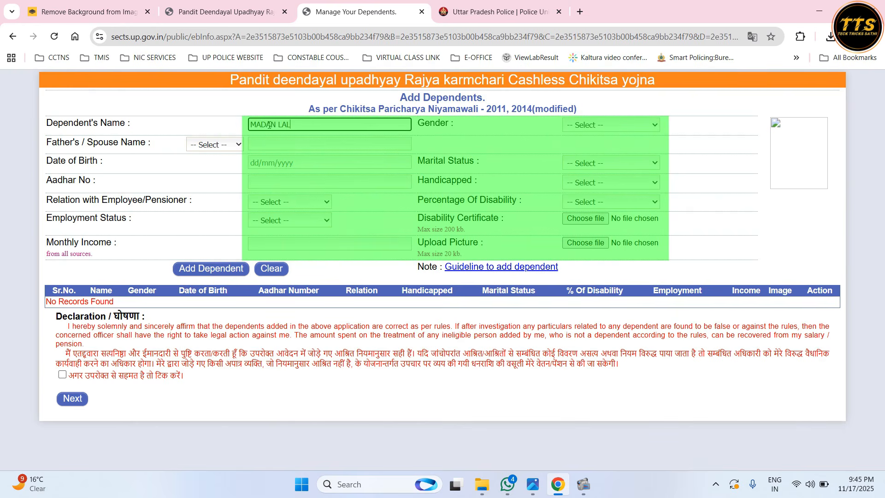
pyautogui.click(591, 125)
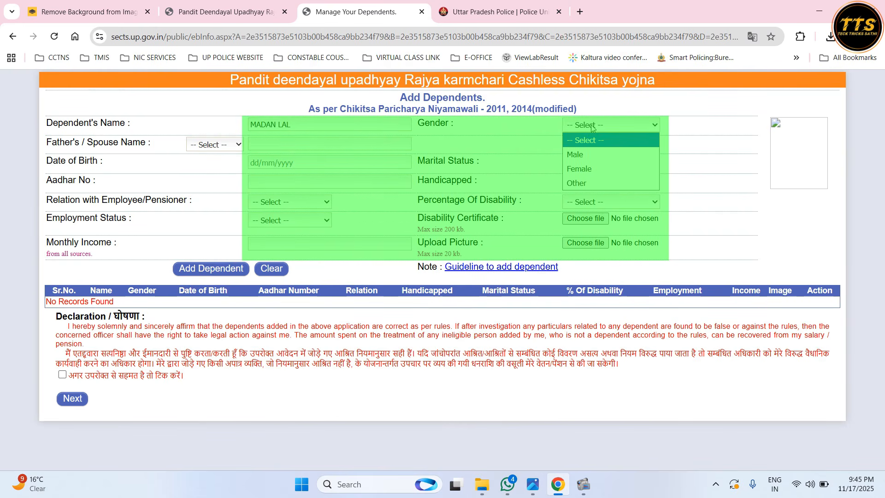
pyautogui.click(581, 155)
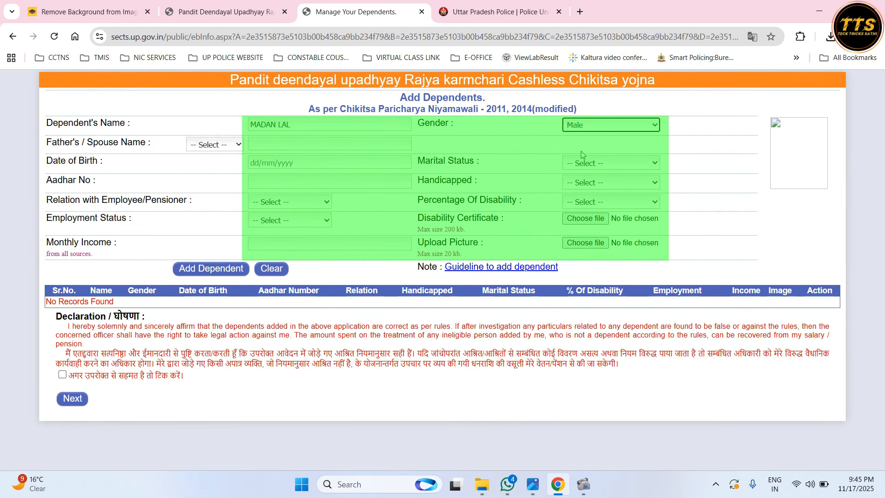
pyautogui.click(215, 144)
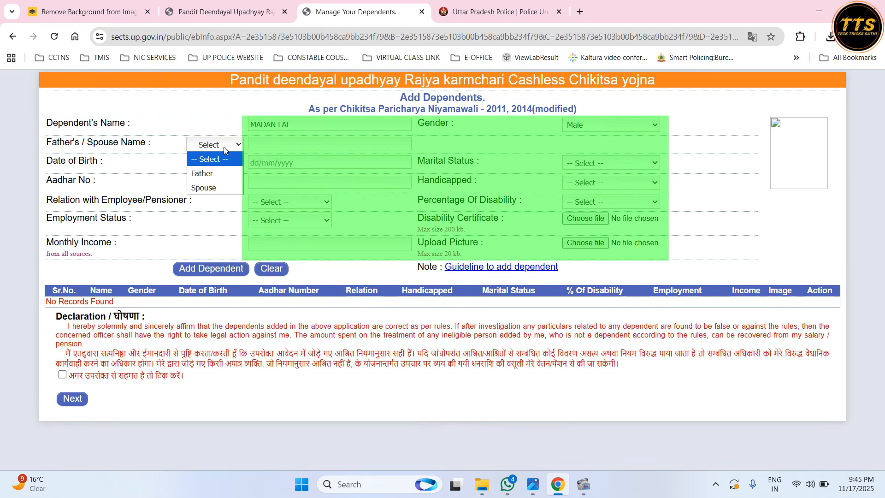
pyautogui.click(213, 173)
pyautogui.click(284, 144)
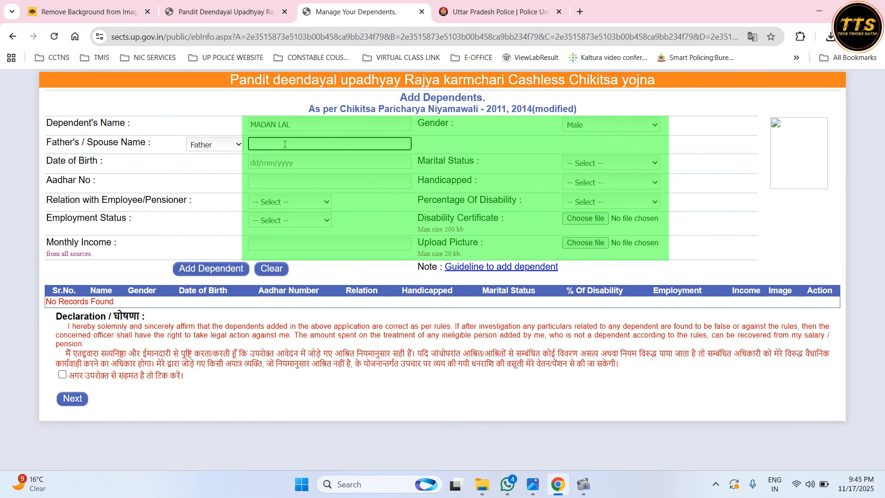
# Set birth date 1 January 1972, enter the Aadhar number, mark Married and not handicapped.
pyautogui.click(265, 163)
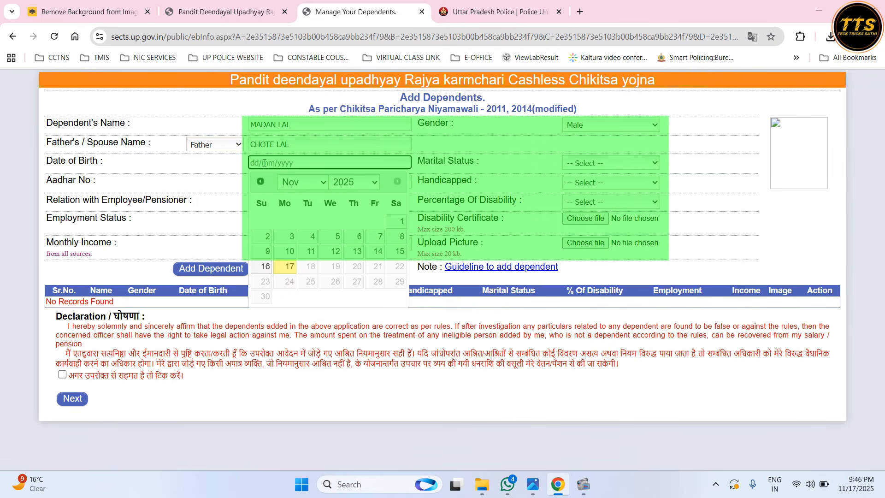
pyautogui.click(362, 183)
pyautogui.scroll(10, 357, 215)
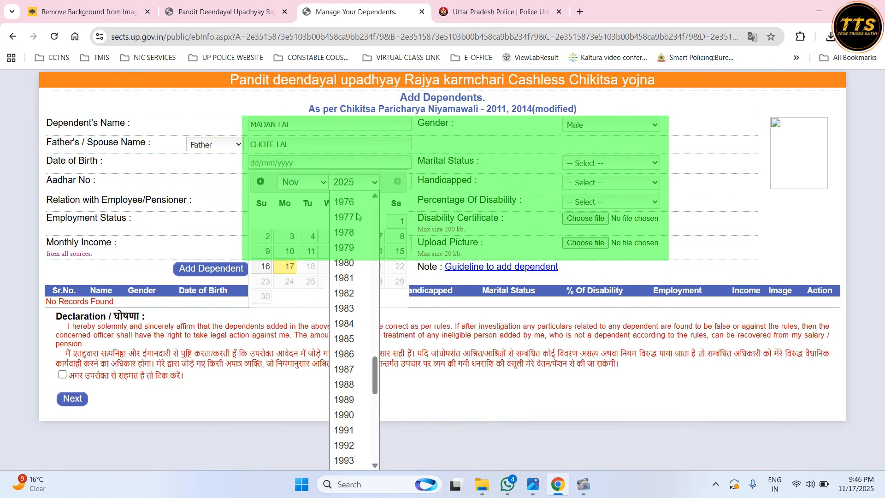
pyautogui.scroll(2, 354, 216)
pyautogui.click(352, 216)
pyautogui.click(302, 182)
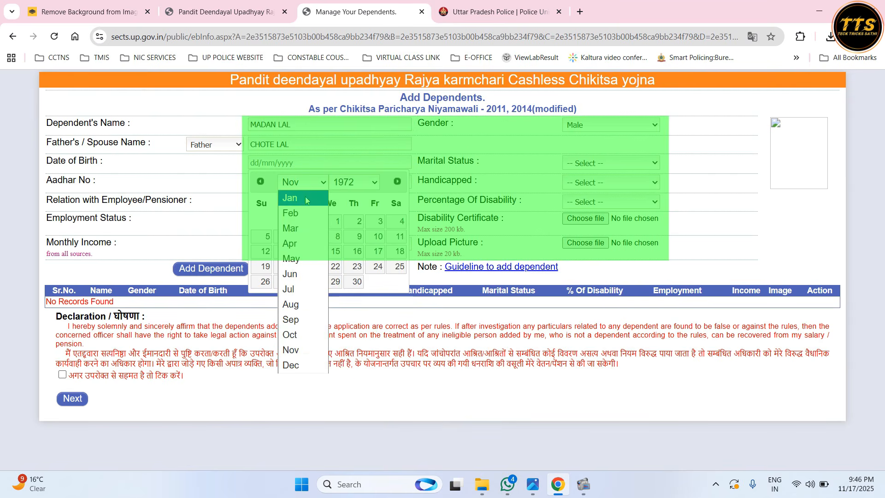
pyautogui.click(305, 199)
pyautogui.click(396, 222)
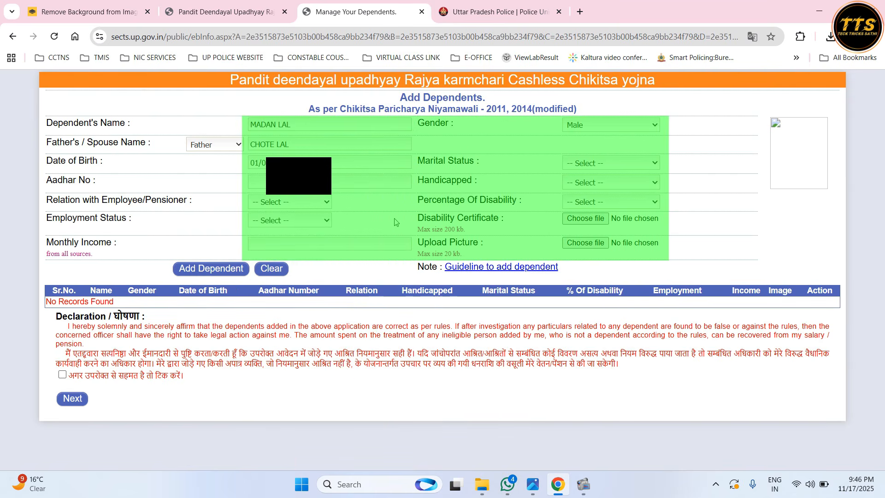
pyautogui.press('Tab')
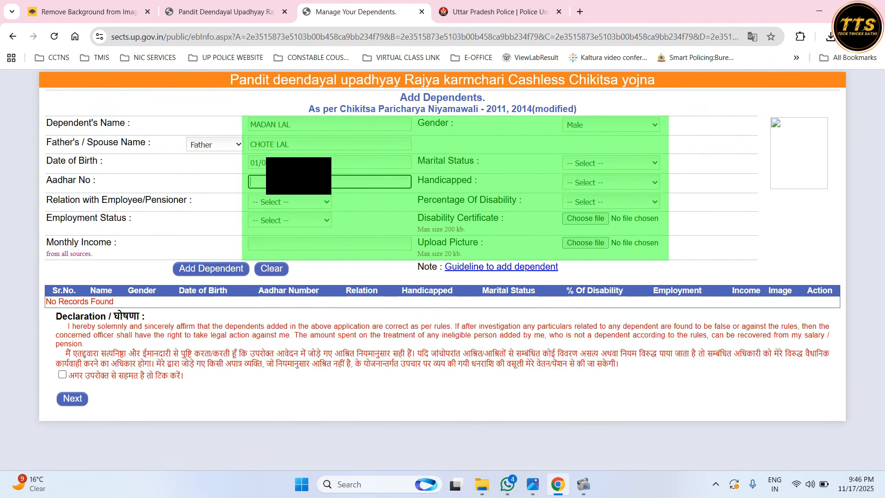
pyautogui.write('6754')
pyautogui.click(592, 164)
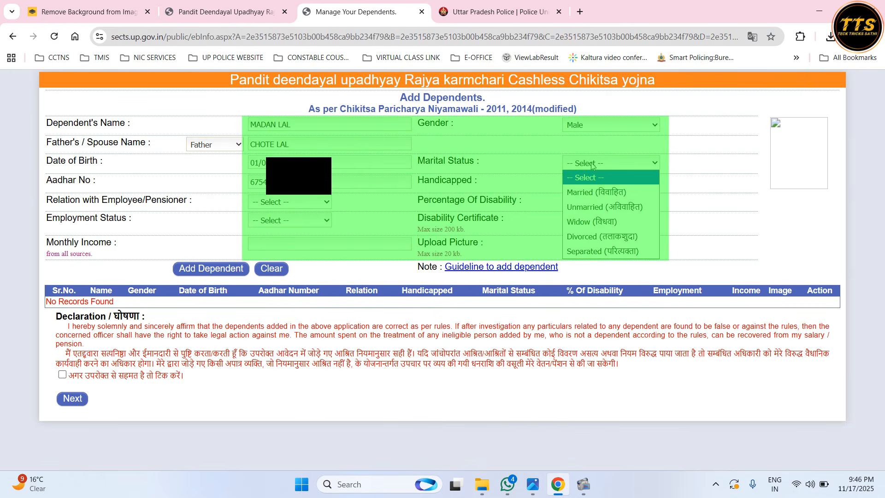
pyautogui.click(593, 190)
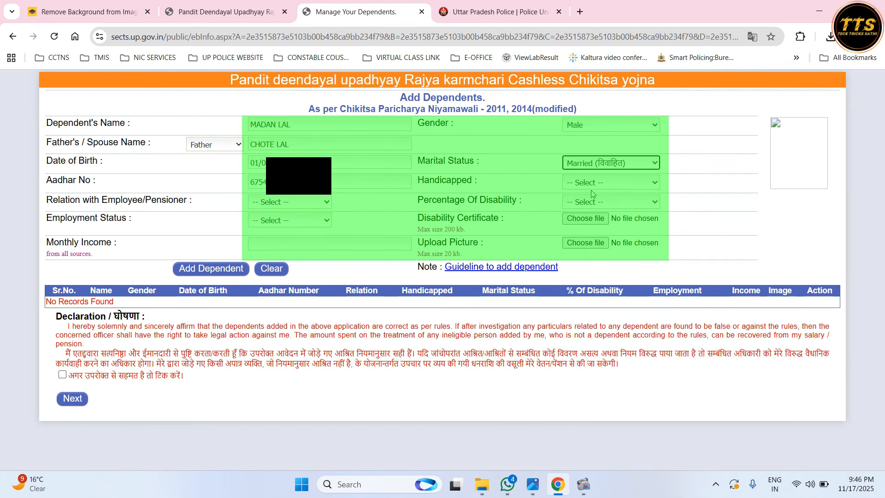
pyautogui.click(586, 186)
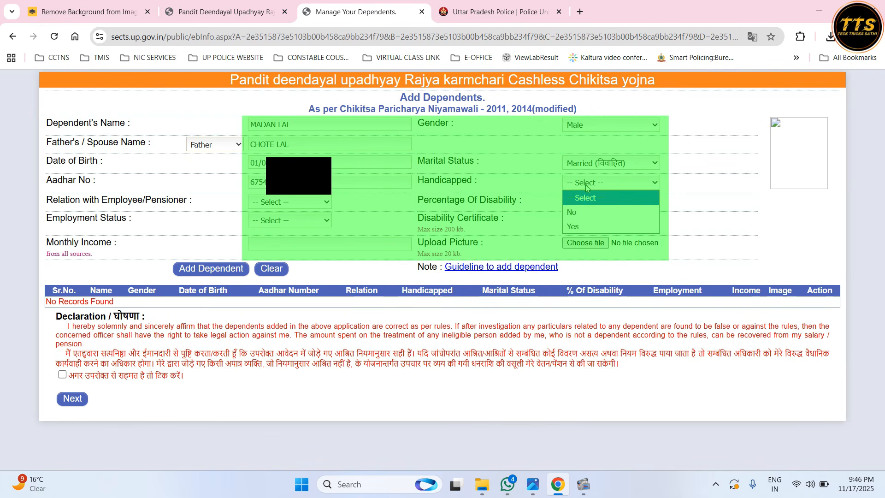
pyautogui.click(577, 212)
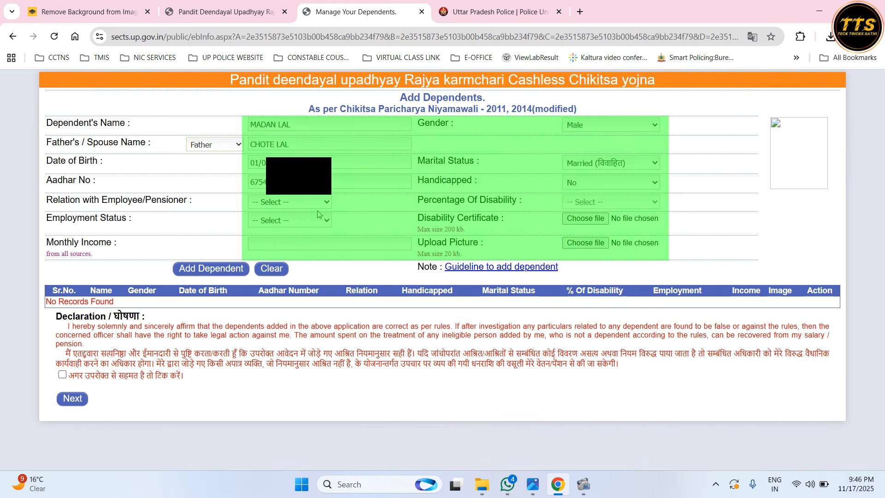
# Set relation FATHER, employment Unemployed and monthly income 0, then bring up the photo picker.
pyautogui.click(285, 206)
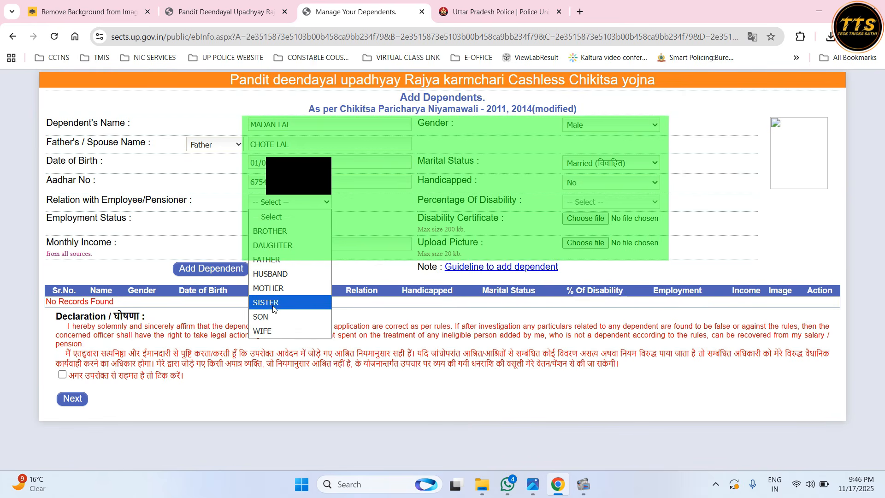
pyautogui.click(271, 260)
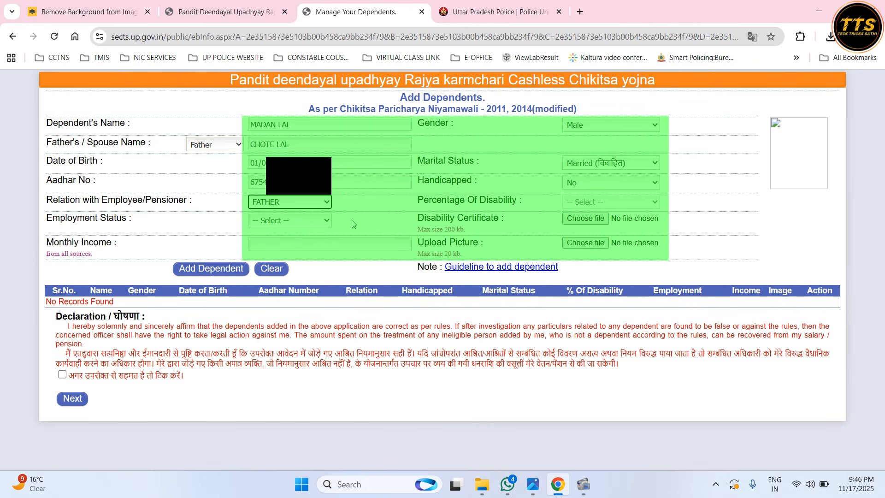
pyautogui.click(277, 222)
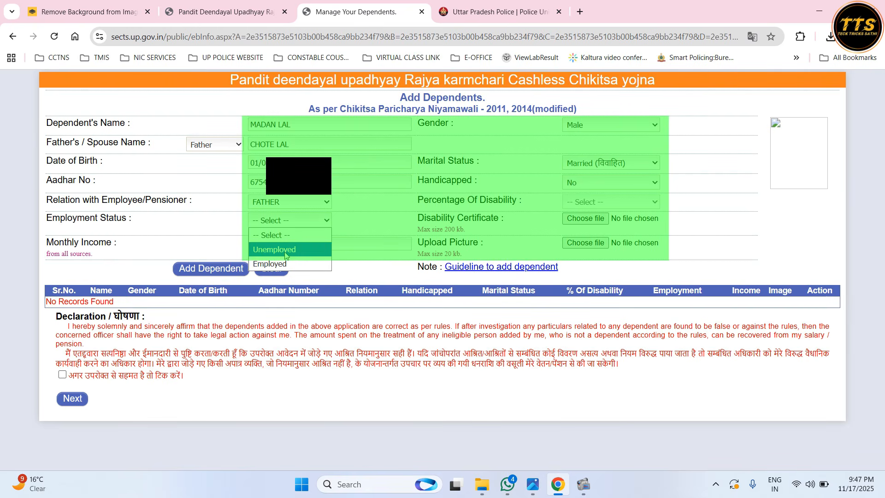
pyautogui.click(285, 252)
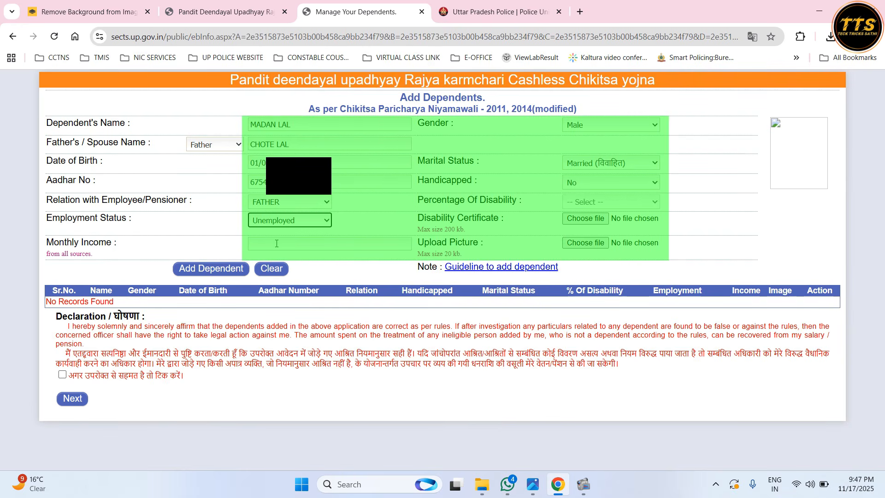
pyautogui.click(276, 243)
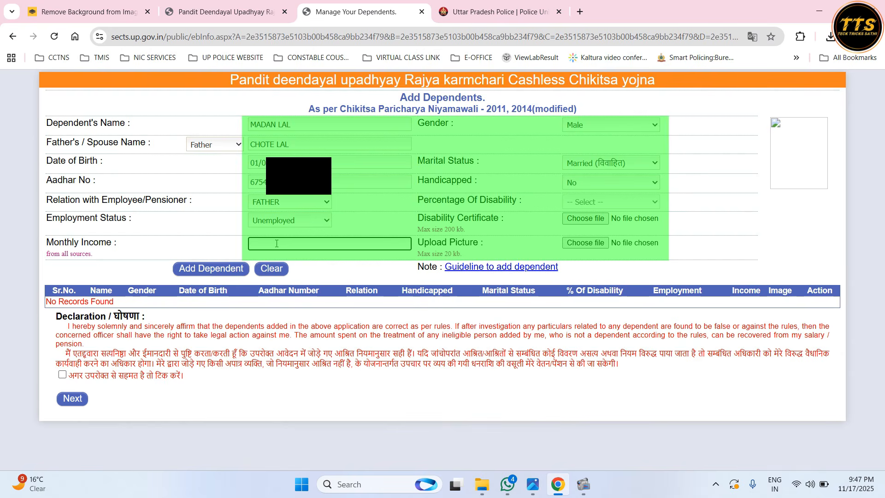
pyautogui.write('0')
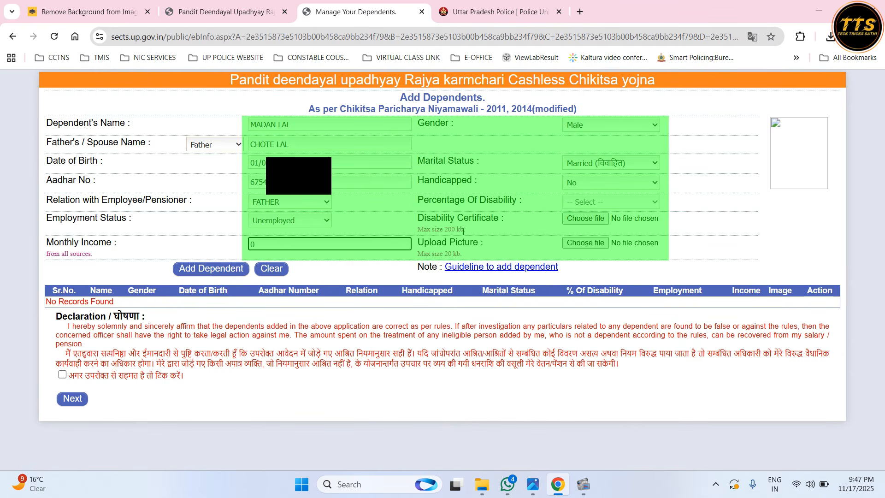
pyautogui.click(573, 244)
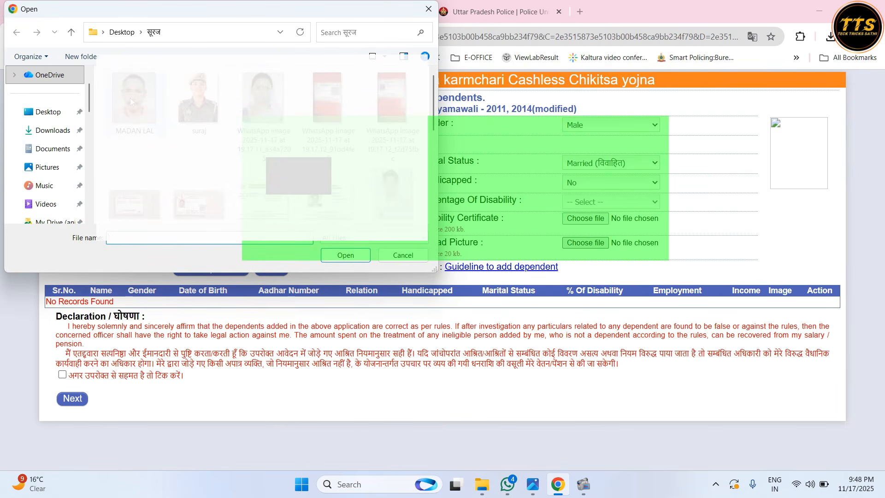
# Attach the father's photo file and add him to the dependents table.
pyautogui.click(130, 98)
pyautogui.click(327, 254)
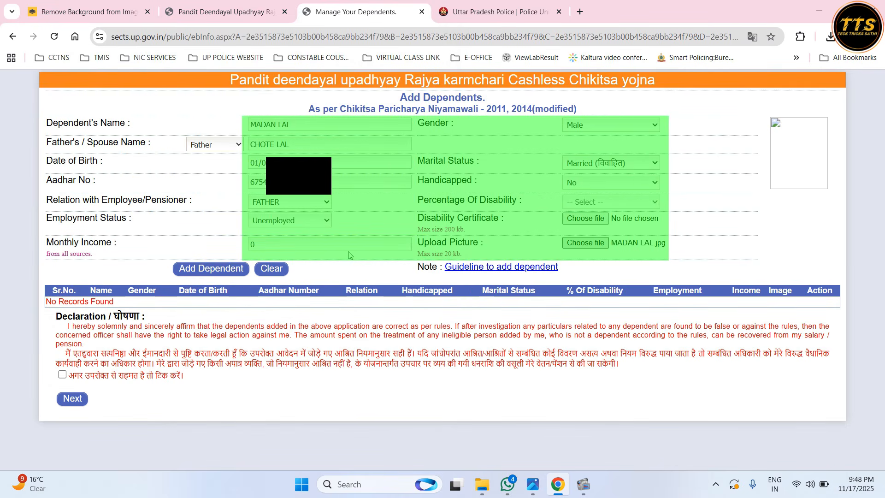
pyautogui.click(214, 270)
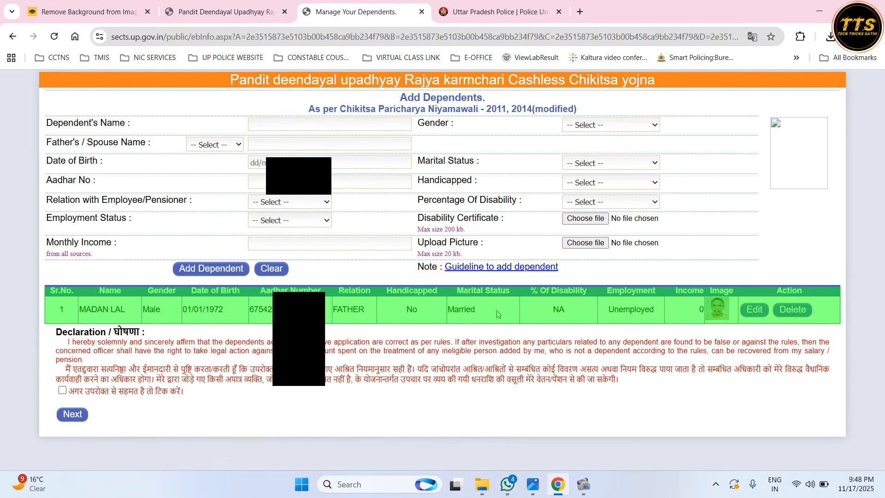
# Enter the mother's name, Female, spouse's name, a 1975 birth date and Married.
pyautogui.click(323, 124)
pyautogui.write('ANARKALI')
pyautogui.click(611, 125)
pyautogui.click(581, 176)
pyautogui.click(215, 144)
pyautogui.click(210, 188)
pyautogui.click(307, 144)
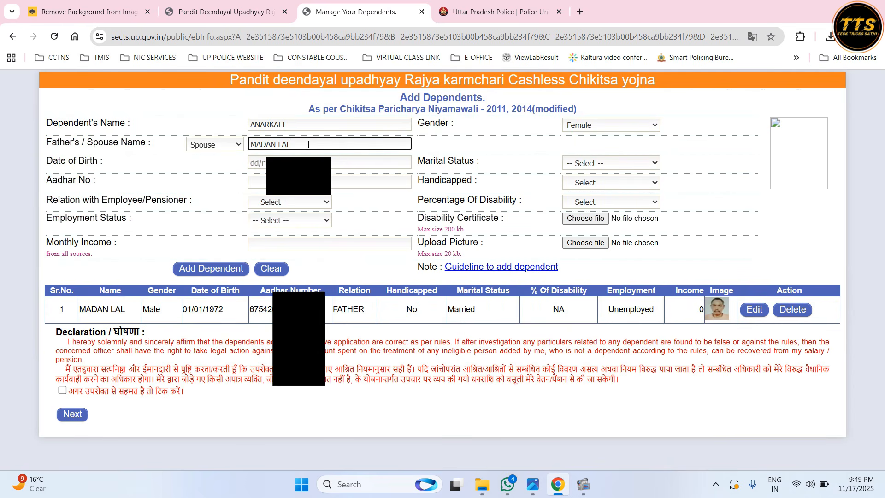
pyautogui.click(314, 162)
pyautogui.click(356, 183)
pyautogui.click(303, 183)
pyautogui.click(304, 200)
pyautogui.click(336, 221)
pyautogui.click(611, 163)
# Give the mother her Aadhar number, not handicapped, relation MOTHER, Unemployed, income 0, and add her.
pyautogui.click(604, 192)
pyautogui.click(355, 182)
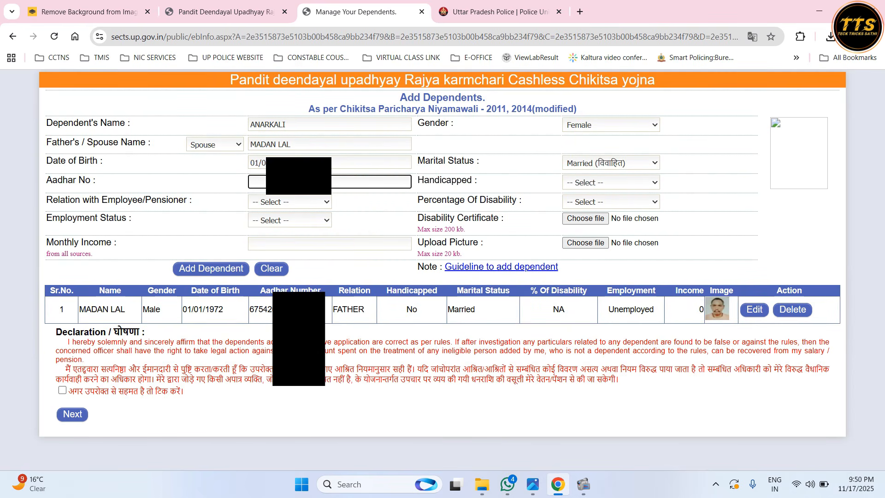
pyautogui.write('4559')
pyautogui.click(599, 182)
pyautogui.click(587, 226)
pyautogui.click(299, 203)
pyautogui.click(290, 220)
pyautogui.click(276, 244)
pyautogui.write('0')
pyautogui.click(586, 243)
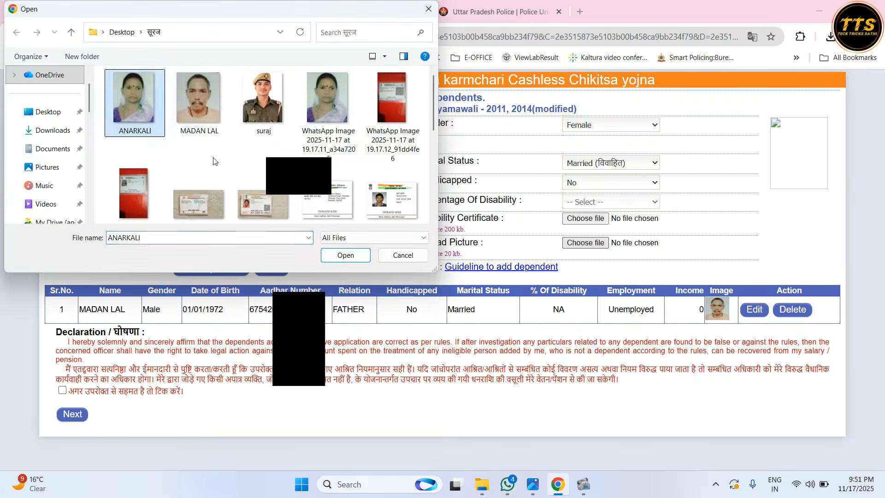
pyautogui.click(213, 268)
# Enter the wife's name, Female, spouse's name, a 1998 birth date and Married.
pyautogui.click(286, 124)
pyautogui.write('BEENA')
pyautogui.click(610, 124)
pyautogui.click(581, 171)
pyautogui.click(214, 145)
pyautogui.click(210, 188)
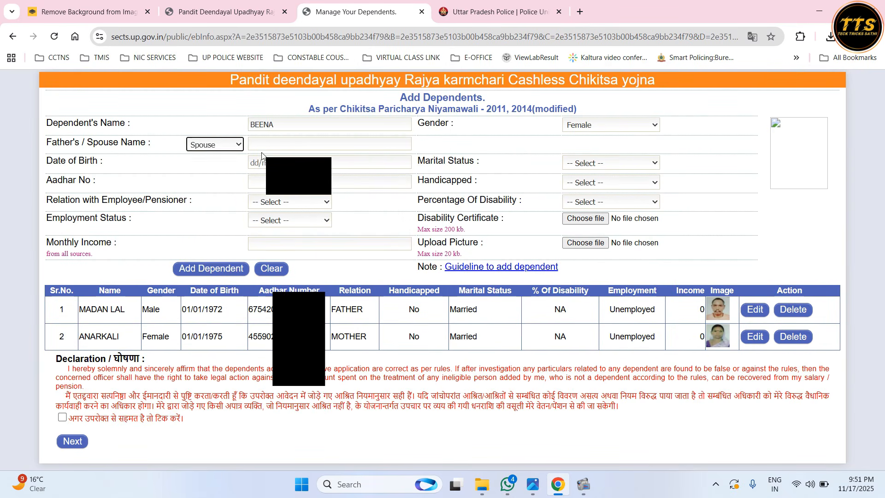
pyautogui.click(308, 144)
pyautogui.click(314, 162)
pyautogui.click(356, 182)
pyautogui.click(349, 322)
pyautogui.click(610, 163)
pyautogui.click(594, 192)
# Give the wife her Aadhar number, not handicapped, relation WIFE, Unemployed, income 0, photo, and add her.
pyautogui.click(355, 182)
pyautogui.write('6257')
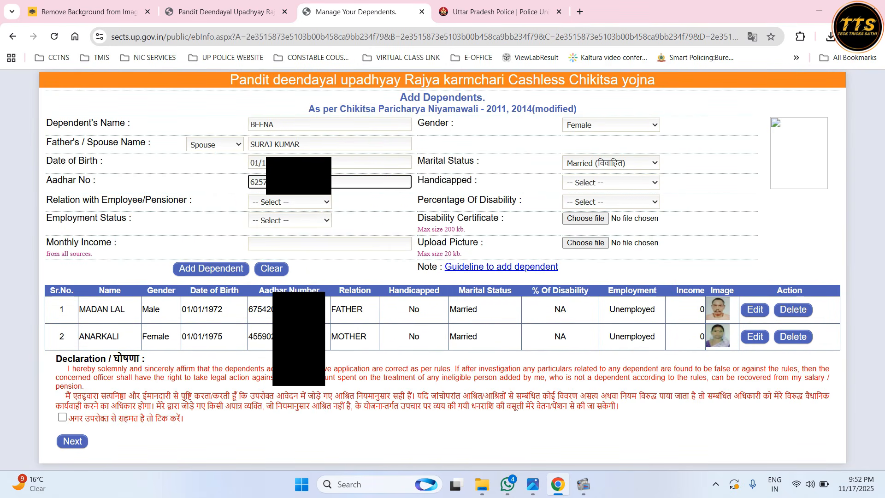
pyautogui.click(599, 182)
pyautogui.click(588, 225)
pyautogui.click(286, 203)
pyautogui.click(263, 331)
pyautogui.click(318, 221)
pyautogui.click(302, 244)
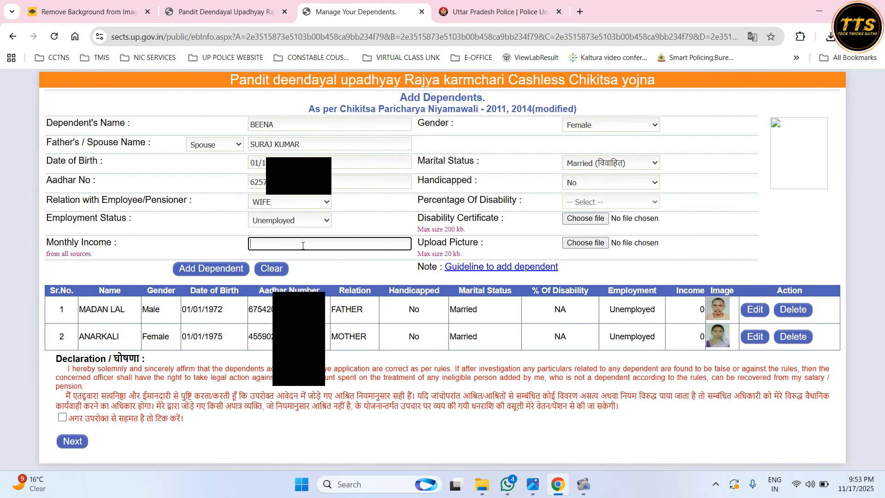
pyautogui.write('0')
pyautogui.click(585, 243)
pyautogui.click(338, 256)
pyautogui.click(213, 269)
# Enter the daughter's name, Female, father's name, birth date and Unmarried status.
pyautogui.click(291, 126)
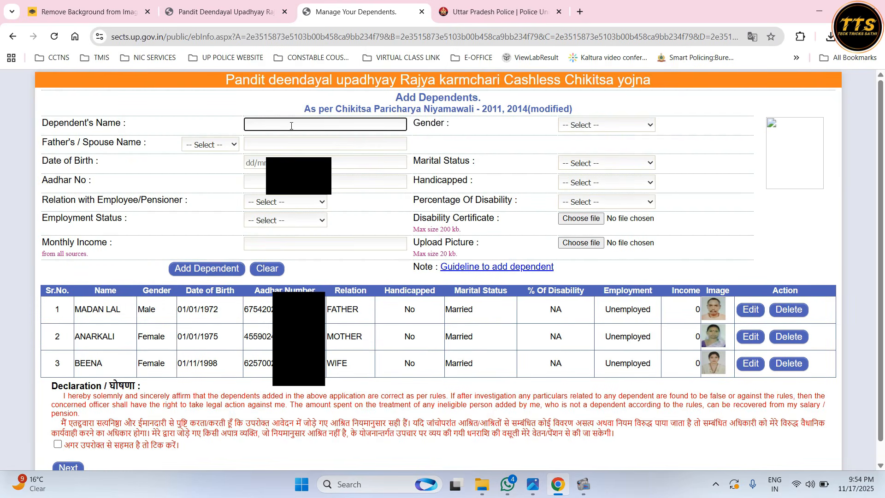
pyautogui.write('NITIYA')
pyautogui.click(606, 124)
pyautogui.click(582, 170)
pyautogui.click(210, 144)
pyautogui.click(205, 174)
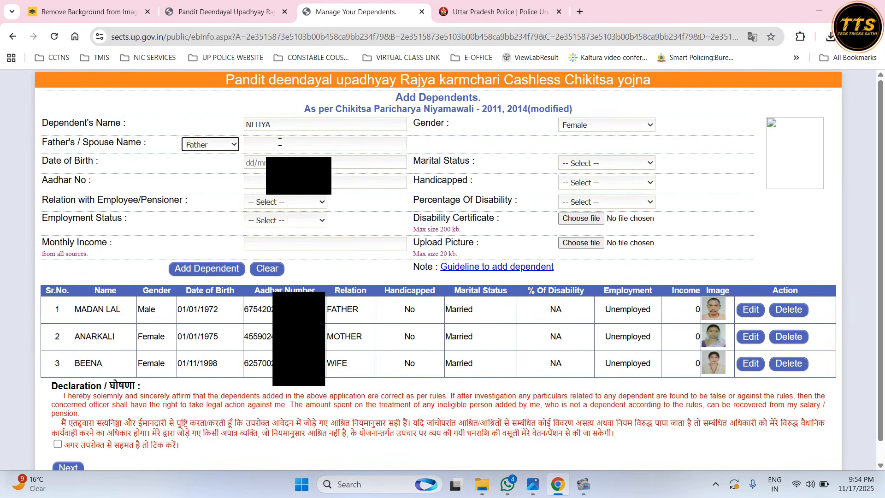
pyautogui.click(279, 144)
pyautogui.click(295, 162)
pyautogui.click(300, 200)
pyautogui.click(606, 163)
pyautogui.click(606, 206)
# Give the daughter her Aadhar number, not handicapped, relation DAUGHTER, Unemployed, income 0, photo, and add her.
pyautogui.click(339, 182)
pyautogui.write('29982')
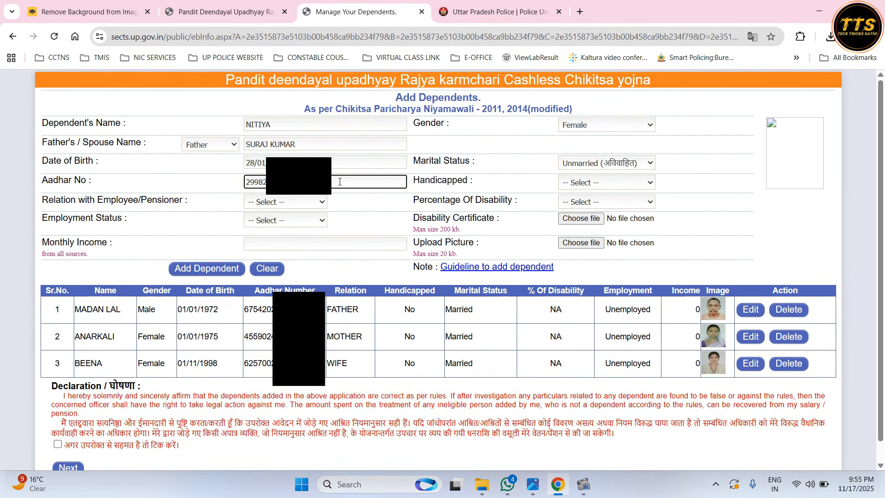
pyautogui.click(590, 183)
pyautogui.click(586, 226)
pyautogui.click(286, 202)
pyautogui.click(289, 247)
pyautogui.click(318, 221)
pyautogui.click(295, 250)
pyautogui.click(316, 245)
pyautogui.write('0')
pyautogui.click(583, 243)
pyautogui.doubleClick(326, 257)
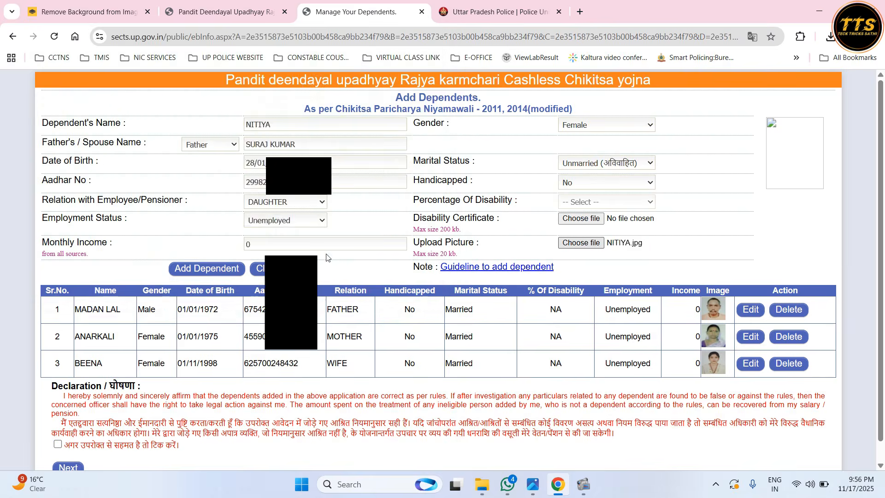
pyautogui.click(214, 268)
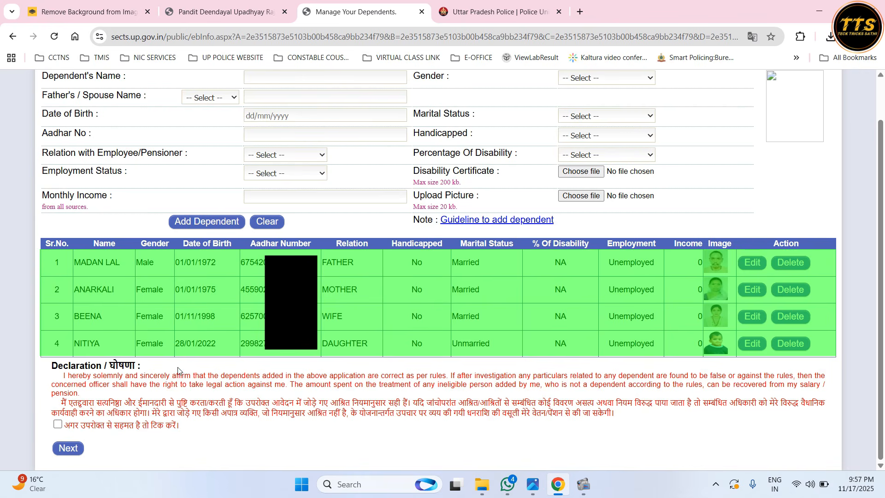
# Tick the dependents declaration, go Next, and confirm all dependents are correct.
pyautogui.click(57, 424)
pyautogui.click(67, 450)
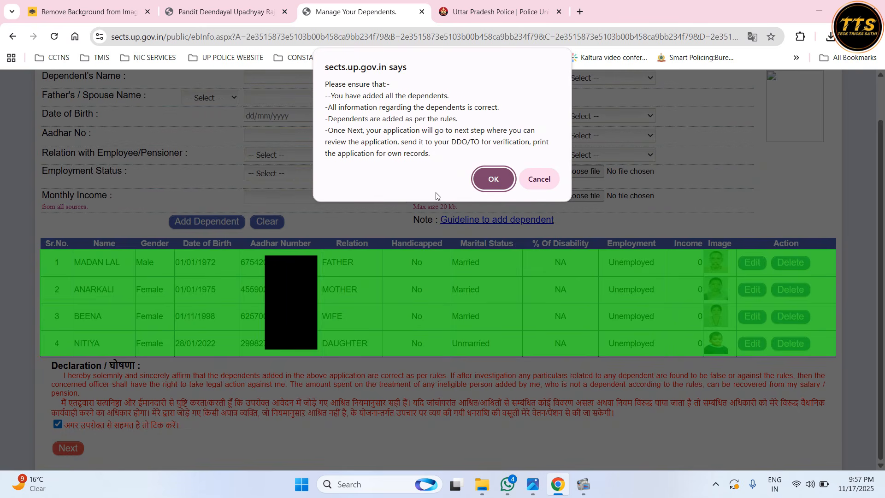
pyautogui.click(485, 181)
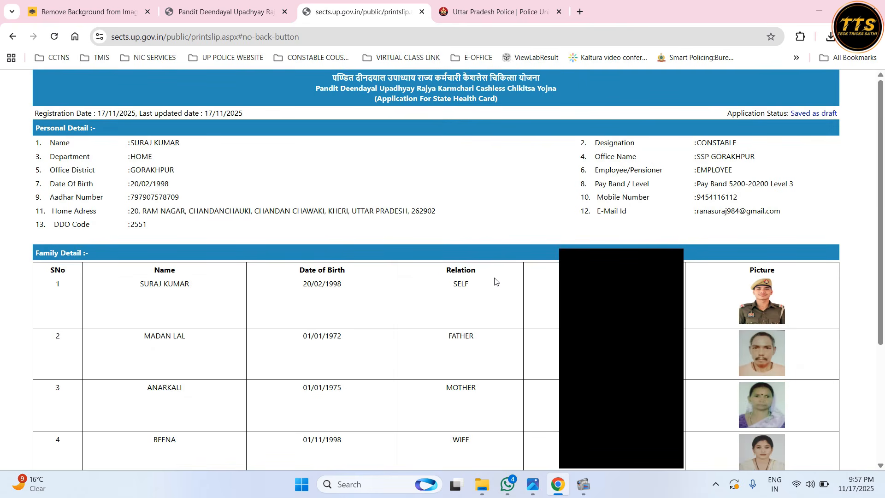
# Scroll through the print slip's family table, then request a print of the slip.
pyautogui.scroll(-4, 495, 282)
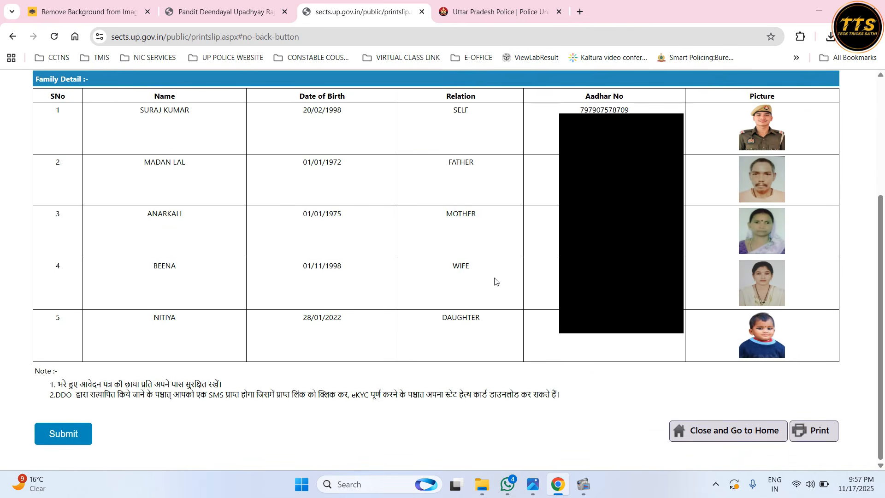
pyautogui.scroll(4, 495, 281)
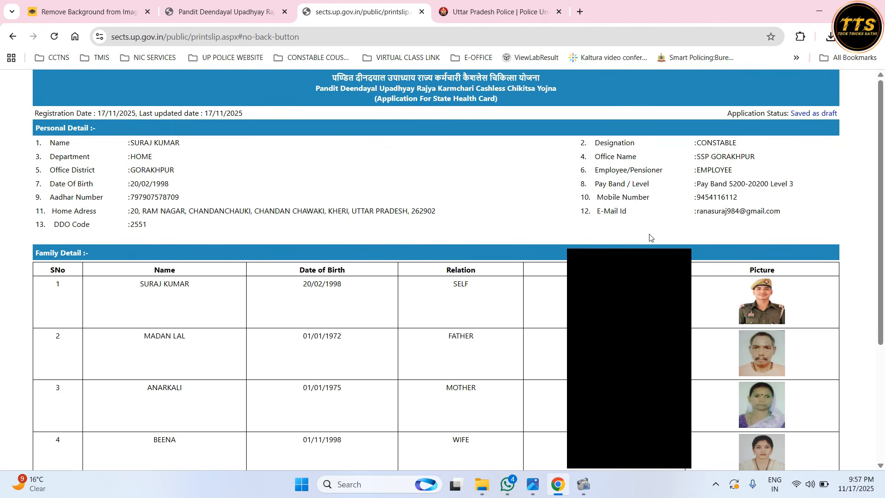
pyautogui.scroll(-4, 650, 237)
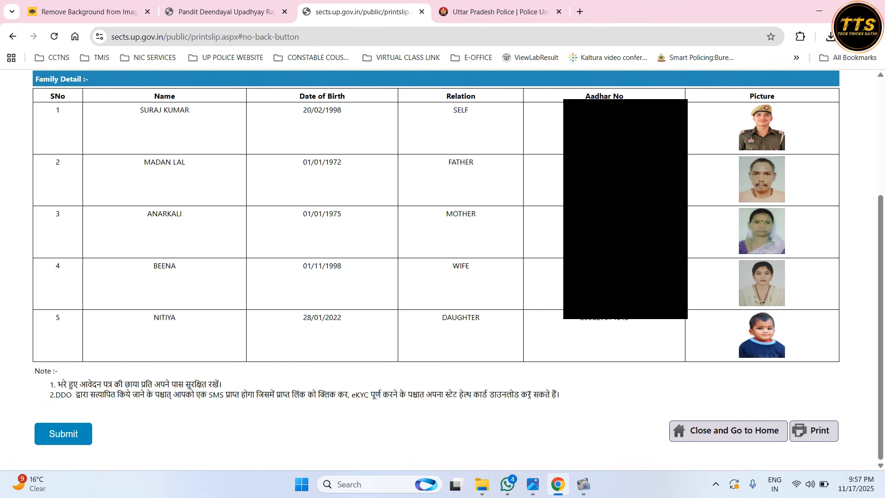
pyautogui.click(808, 430)
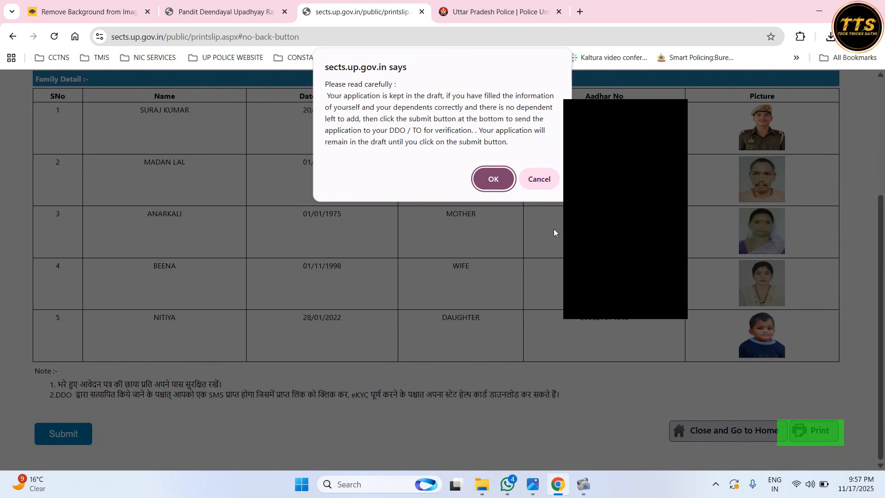
# Acknowledge the draft warning, cancel the print preview, and scroll back to the family list.
pyautogui.click(493, 178)
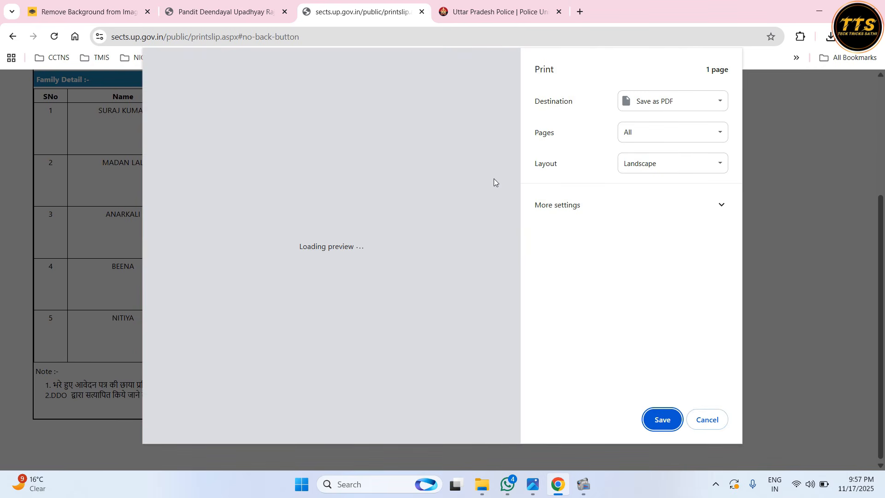
pyautogui.press('Escape')
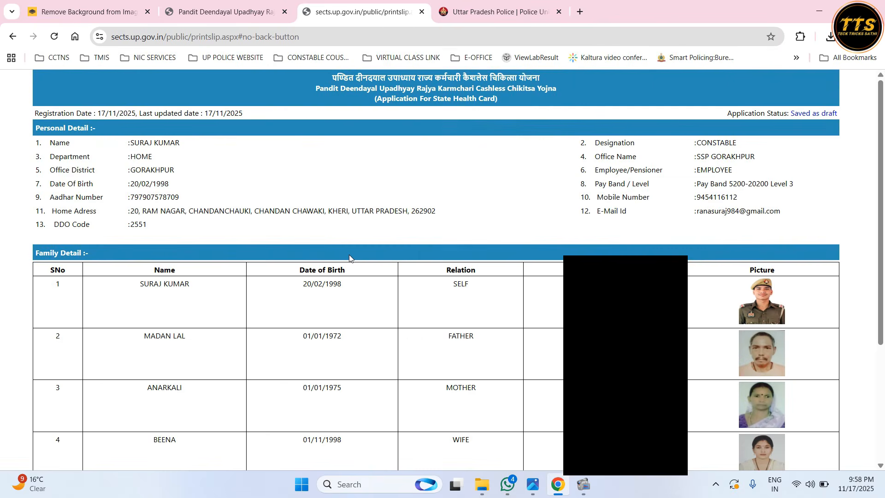
pyautogui.scroll(-3, 351, 230)
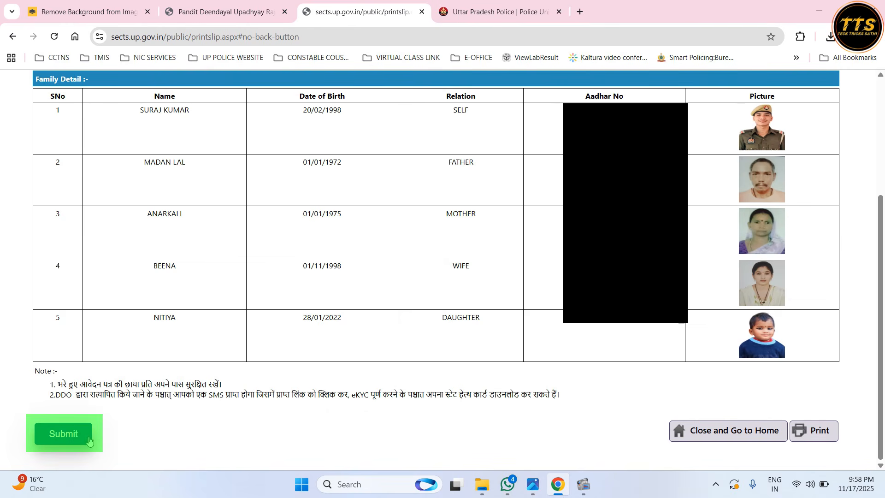
# Submit and confirm the application, then check the slip shows status Forwarded.
pyautogui.click(57, 438)
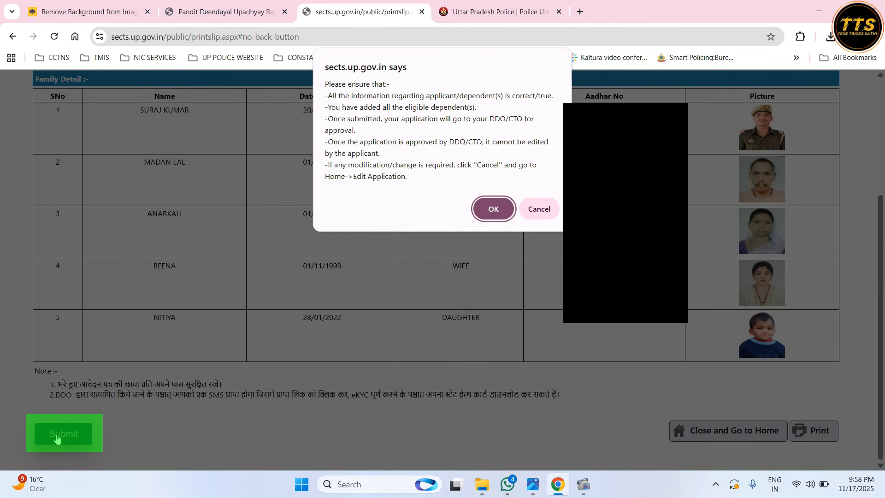
pyautogui.click(491, 210)
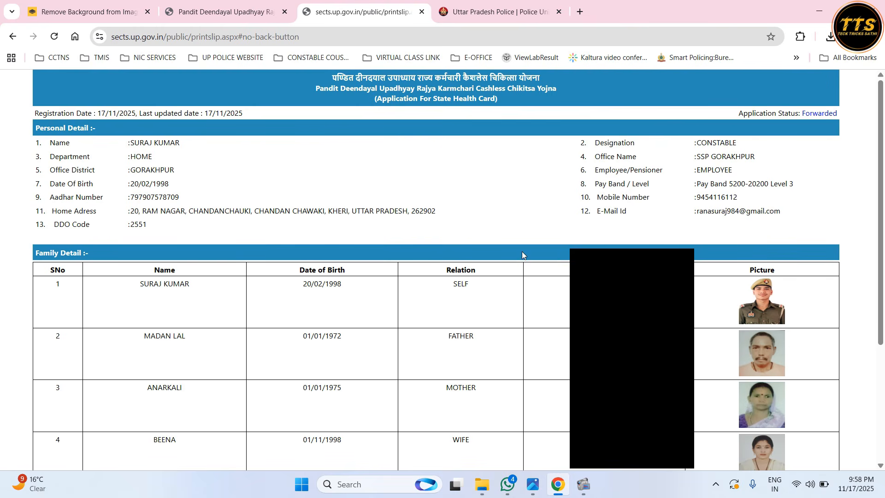
pyautogui.scroll(-2, 522, 252)
pyautogui.scroll(-2, 522, 254)
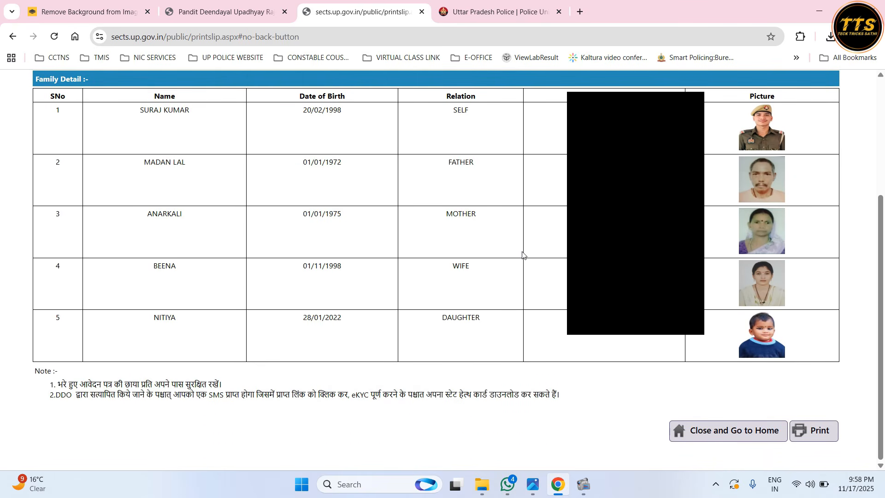
pyautogui.scroll(4, 522, 254)
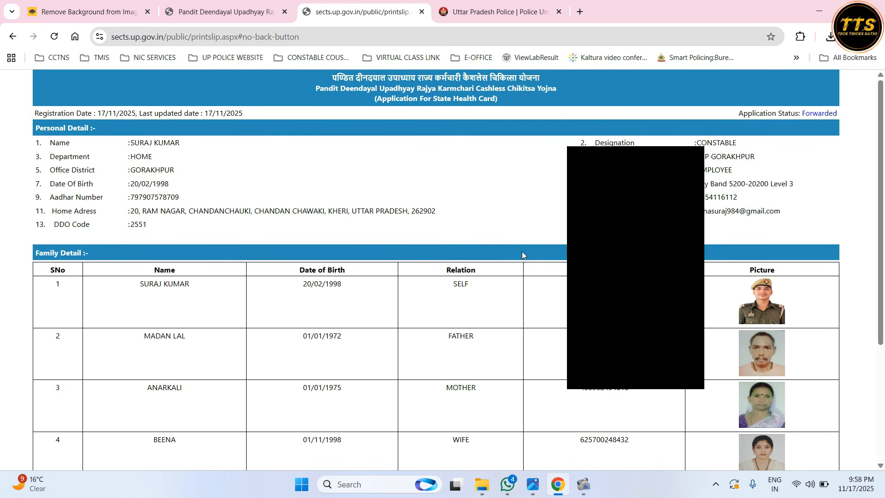